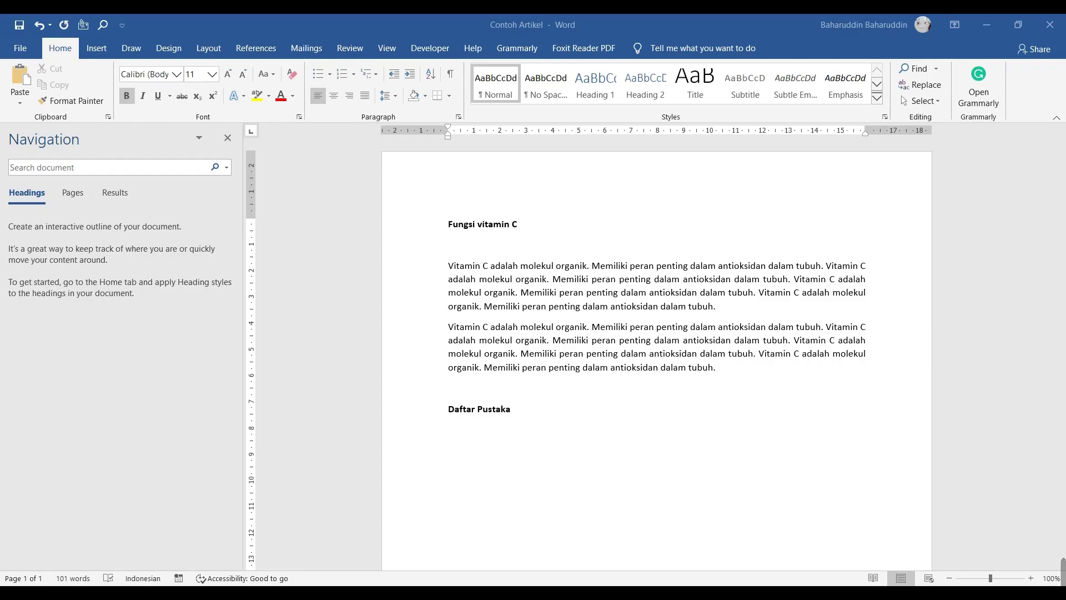
Step: Switch to Mendeley Desktop, browse the Biokimia Beras, Biokimia Biomedik Indonesia and Buku 1 folders, and view the second Buku 1 paper's details
{"action": "key", "text": "alt+Tab"}
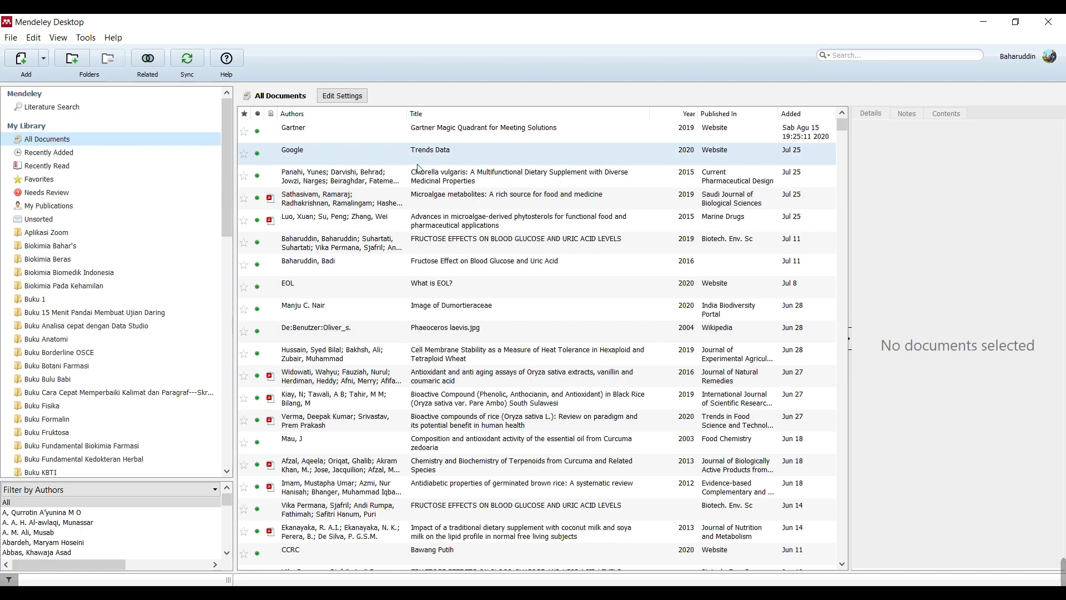
{"action": "left_click", "coordinate": [63, 260]}
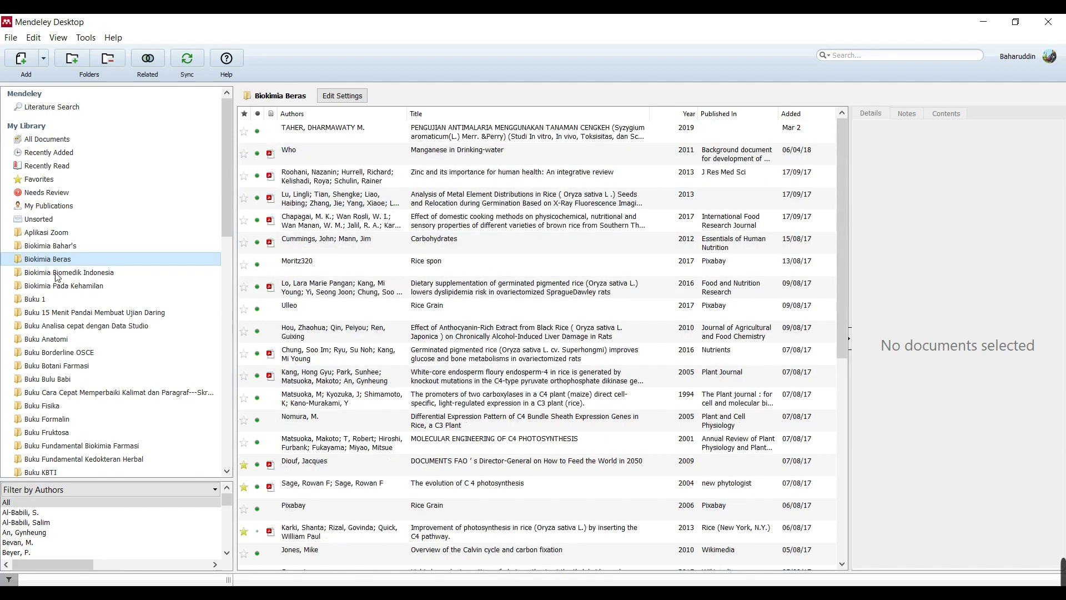
{"action": "left_click", "coordinate": [58, 275]}
{"action": "left_click", "coordinate": [65, 300]}
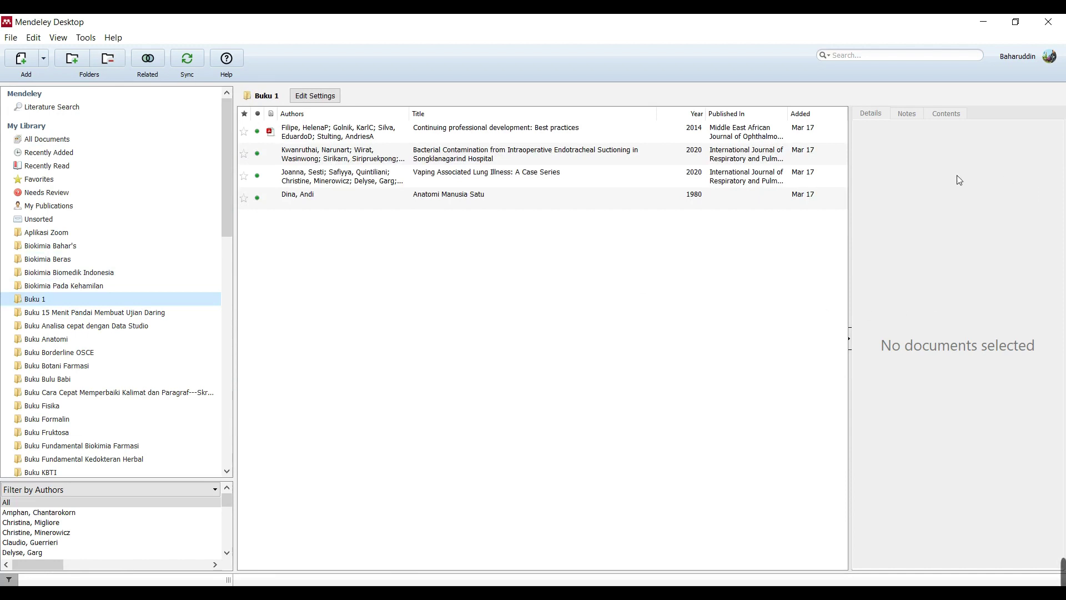
{"action": "key", "text": "Down"}
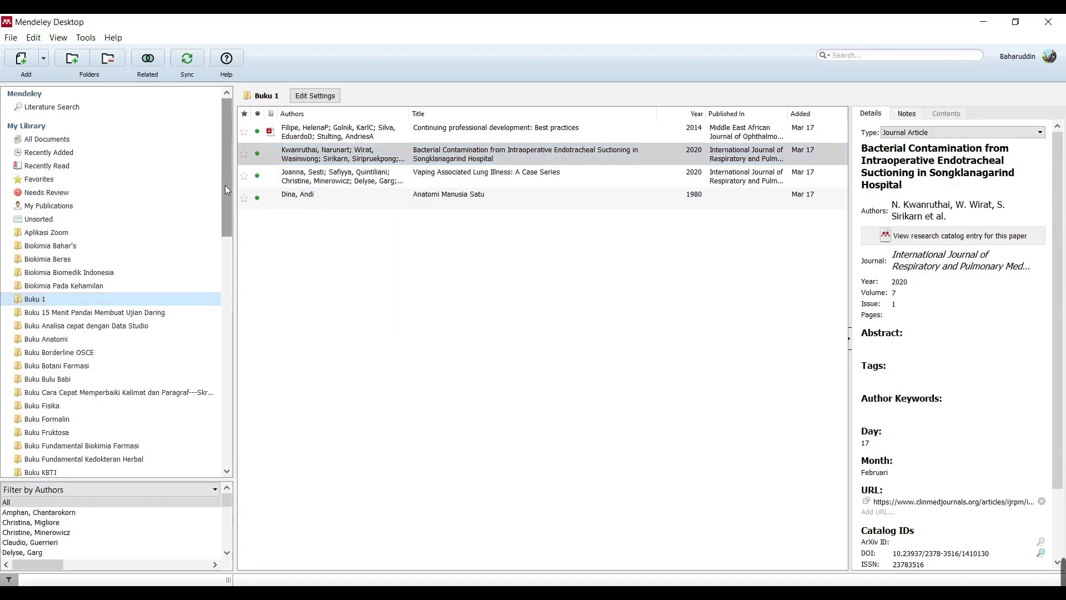
Step: Create a library folder named Vitamin C 2020 and open it
{"action": "left_click_drag", "start_coordinate": [225, 185], "coordinate": [217, 404]}
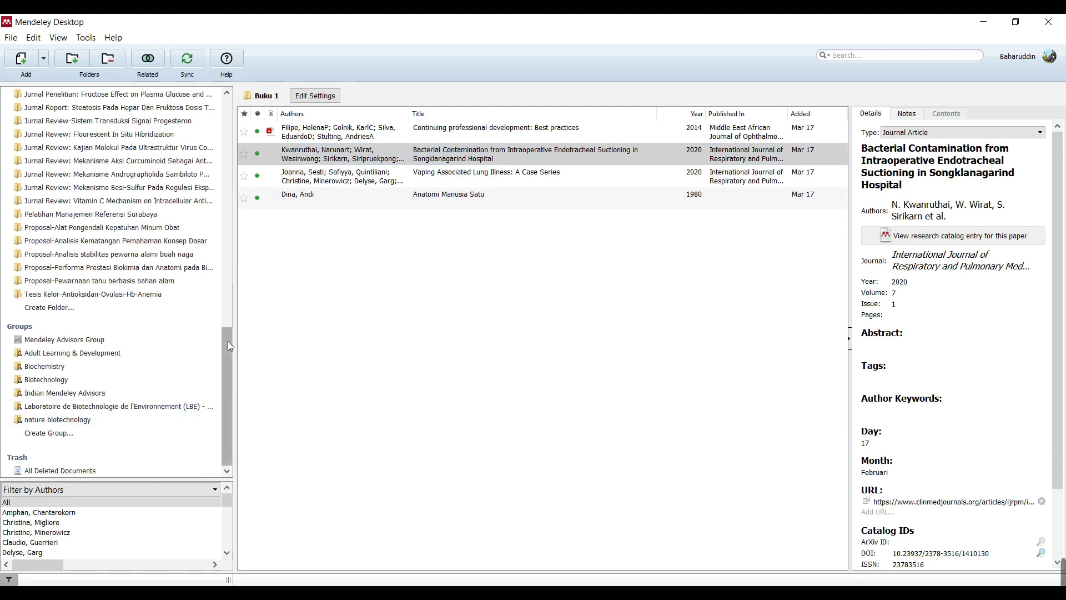
{"action": "left_click", "coordinate": [47, 309]}
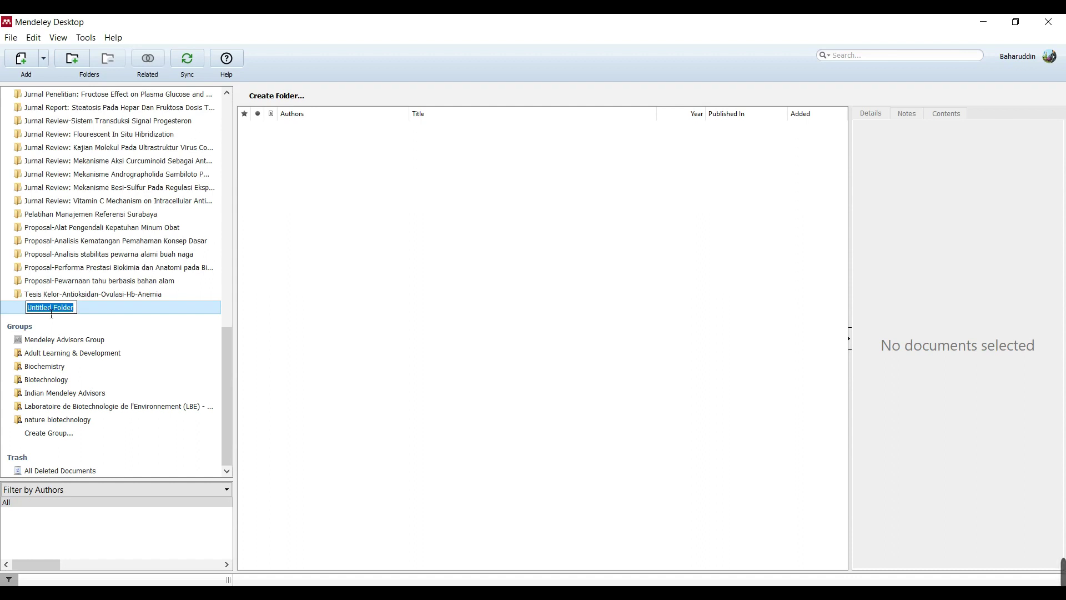
{"action": "type", "text": "Vitamin"}
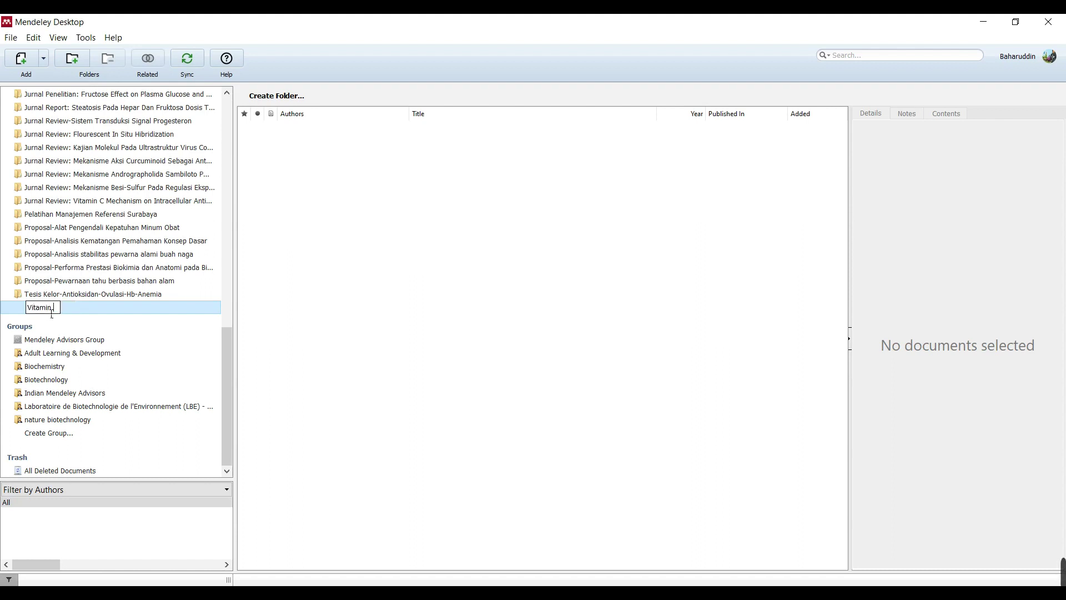
{"action": "type", "text": " C 2020"}
{"action": "key", "text": "Return"}
{"action": "left_click", "coordinate": [211, 267]}
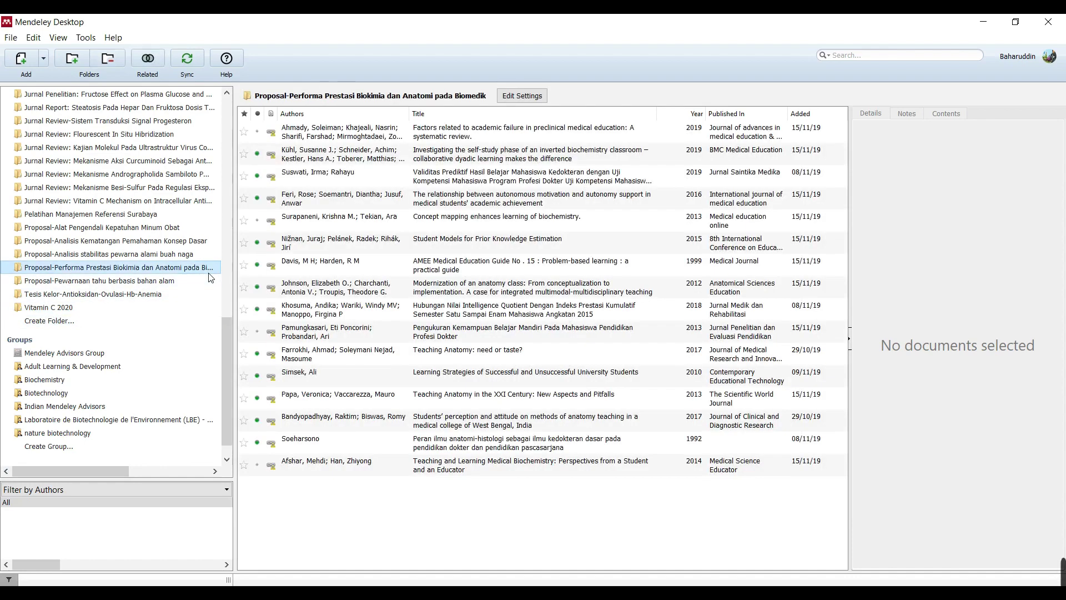
{"action": "left_click", "coordinate": [31, 307]}
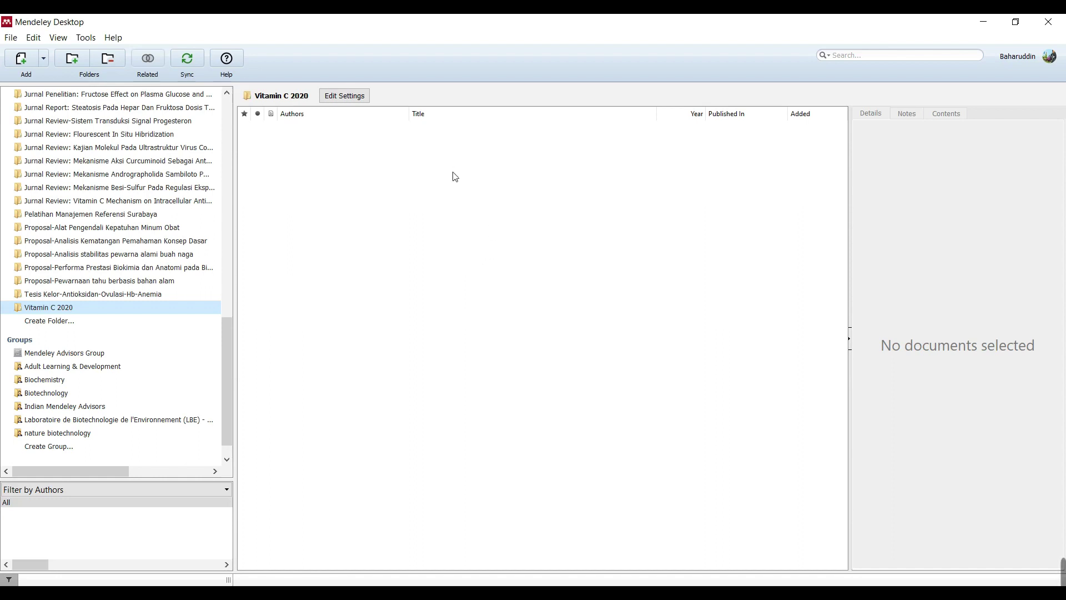
Step: Start a manual document entry in the Vitamin C 2020 folder with type Book and title Vitamin C
{"action": "right_click", "coordinate": [452, 199]}
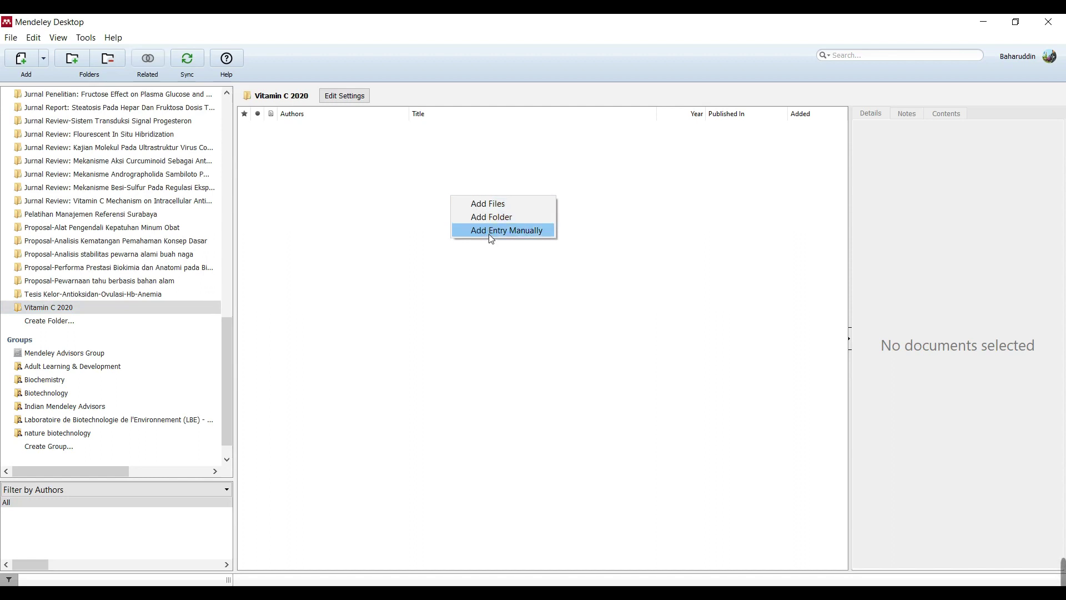
{"action": "left_click", "coordinate": [492, 230]}
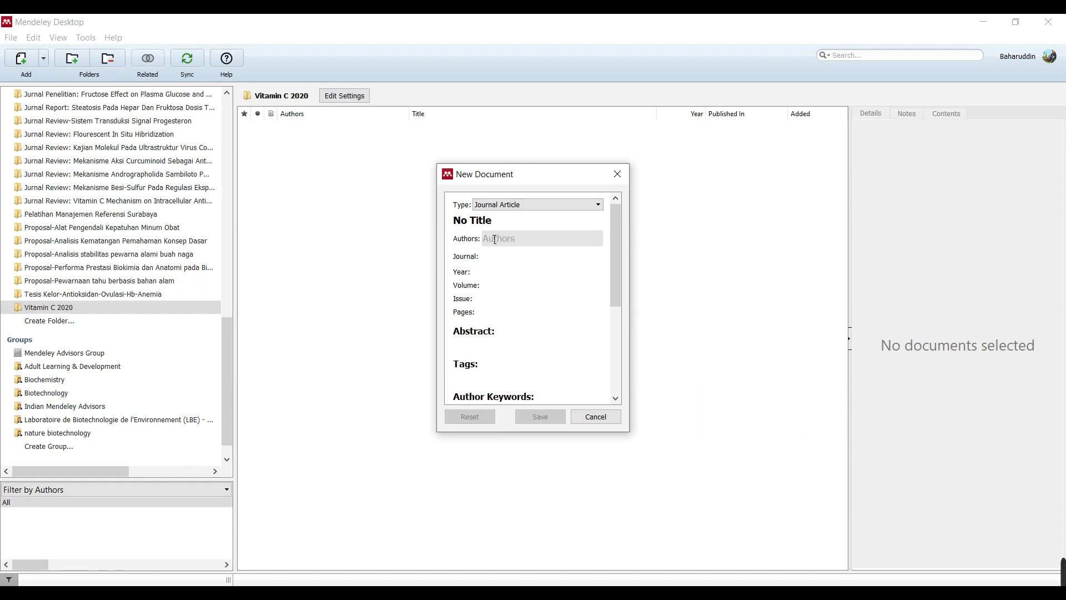
{"action": "left_click", "coordinate": [588, 207]}
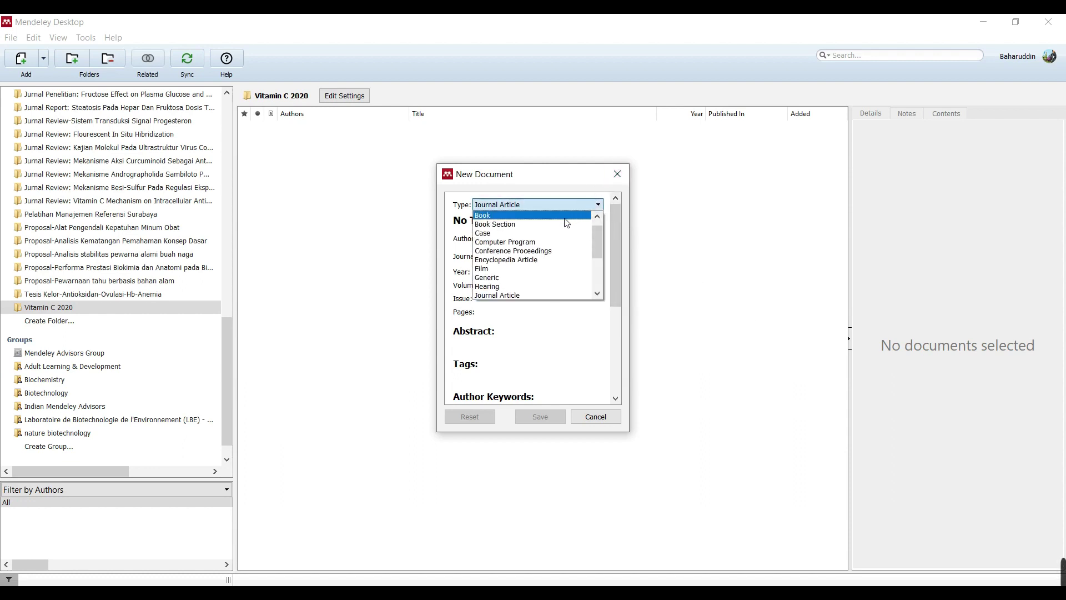
{"action": "left_click", "coordinate": [565, 216]}
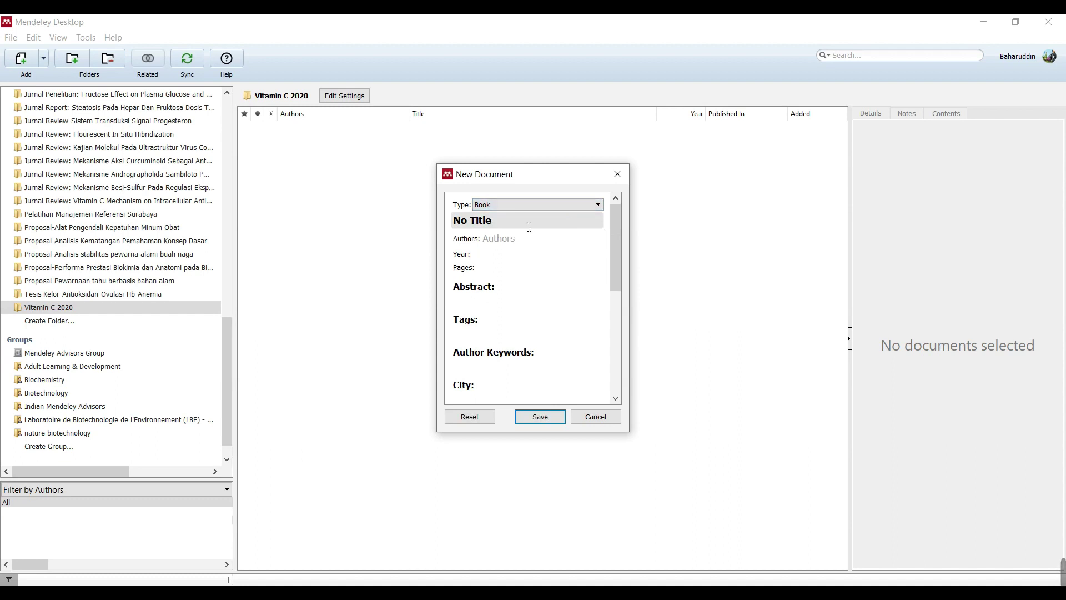
{"action": "left_click", "coordinate": [500, 220]}
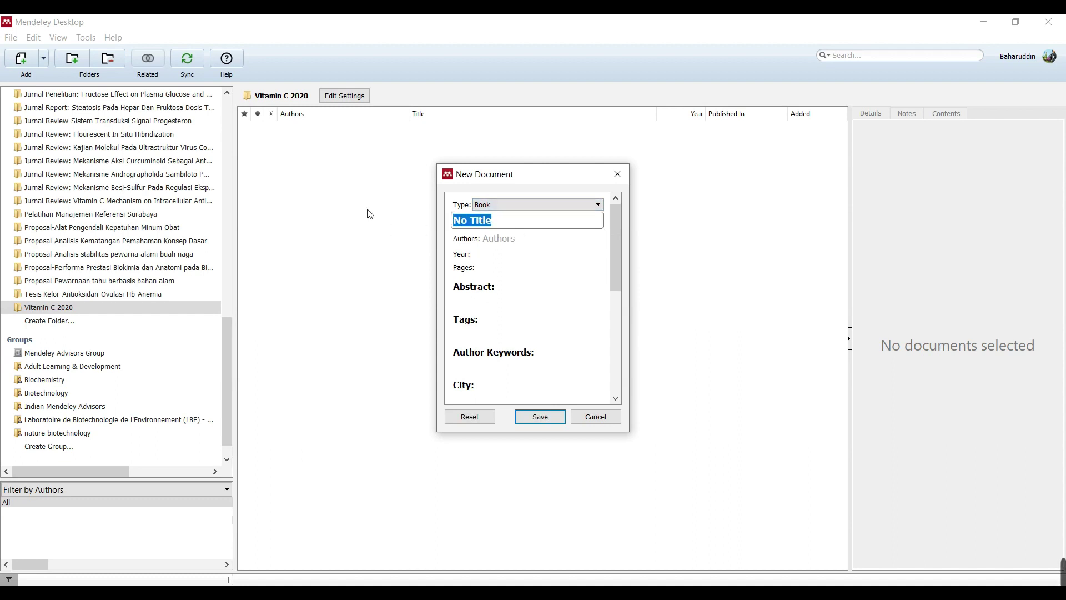
{"action": "type", "text": "Vitamin"}
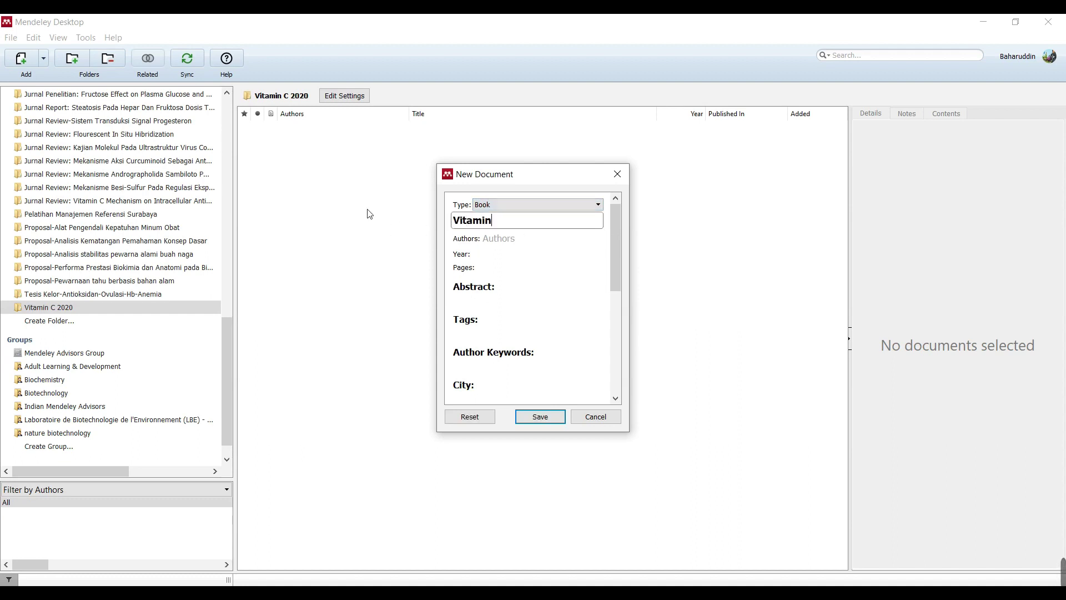
{"action": "type", "text": " C"}
Step: Enter the author's name for the book and set the year to 1900
{"action": "left_click", "coordinate": [516, 245]}
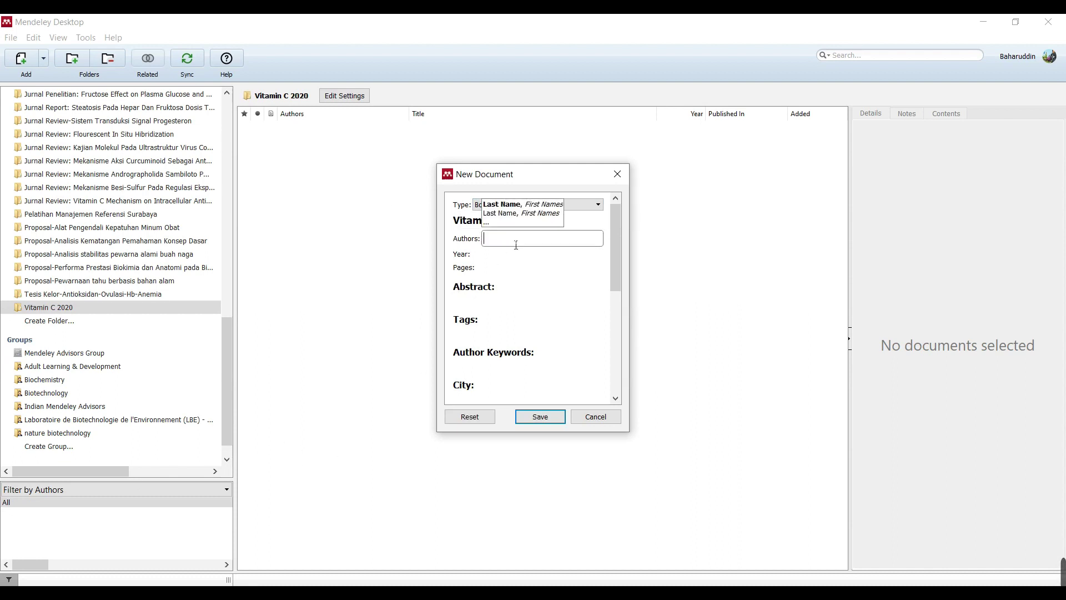
{"action": "type", "text": "Agus"}
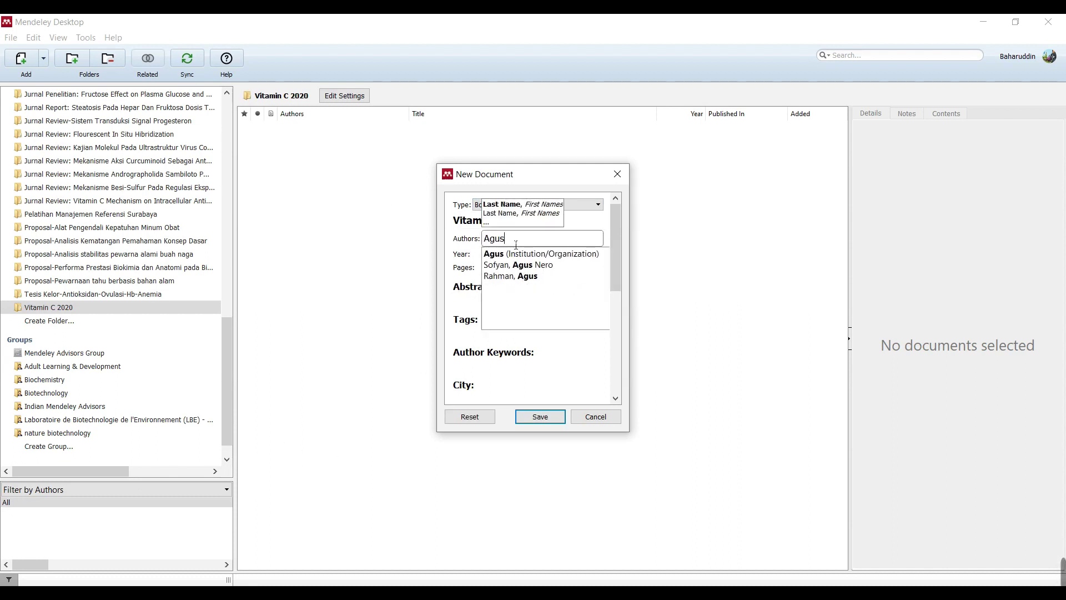
{"action": "key", "text": "Tab"}
{"action": "key", "text": "Tab"}
{"action": "type", "text": "19"}
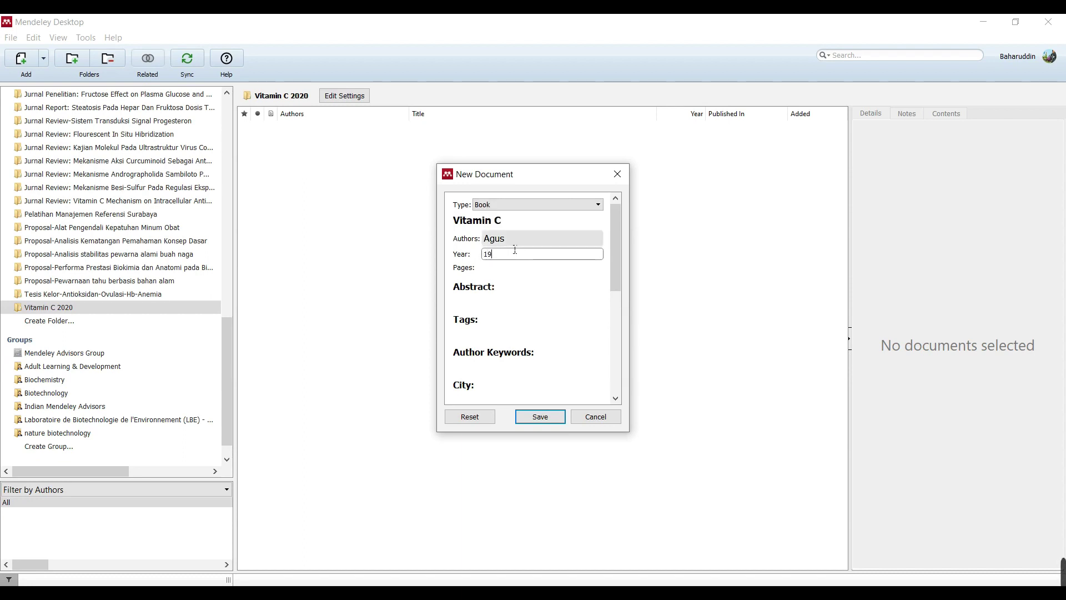
{"action": "type", "text": "00"}
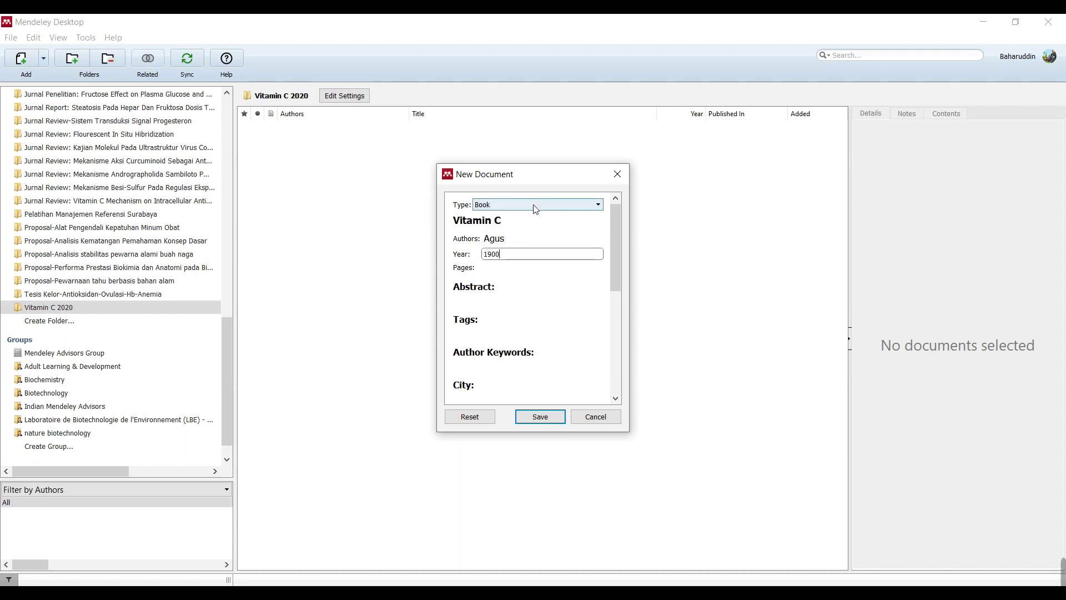
Step: Set the book's pages to 12-15
{"action": "left_click", "coordinate": [507, 267]}
{"action": "type", "text": "2"}
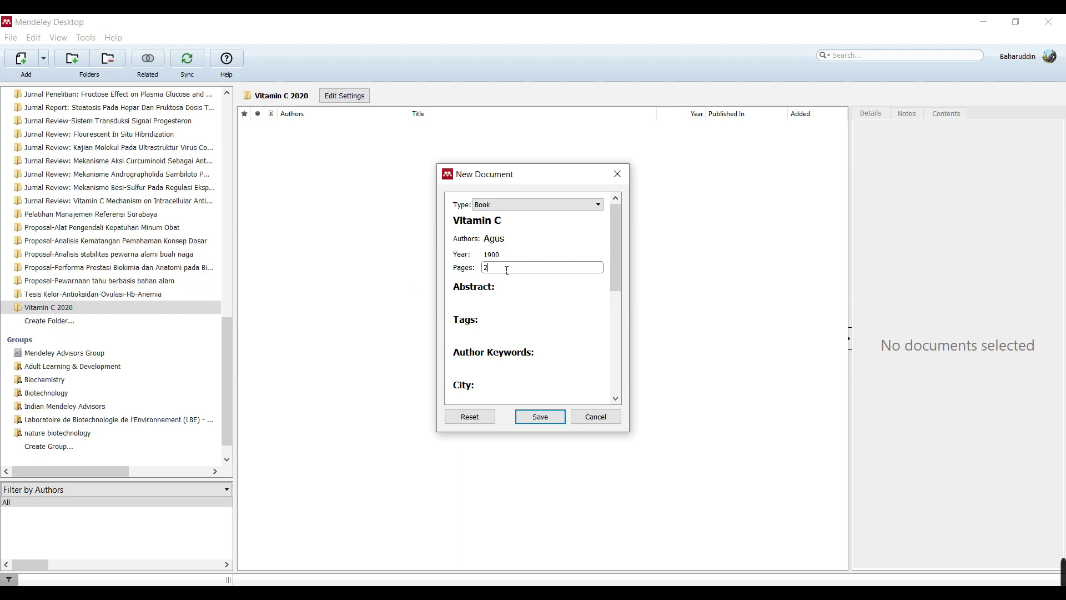
{"action": "type", "text": "2-25"}
{"action": "key", "text": "BackSpace"}
{"action": "key", "text": "BackSpace"}
{"action": "key", "text": "BackSpace"}
{"action": "key", "text": "BackSpace"}
{"action": "key", "text": "BackSpace"}
{"action": "type", "text": "12"}
Step: Set the book's city to Bandung and its edition to 1
{"action": "left_click_drag", "start_coordinate": [613, 254], "coordinate": [614, 288]}
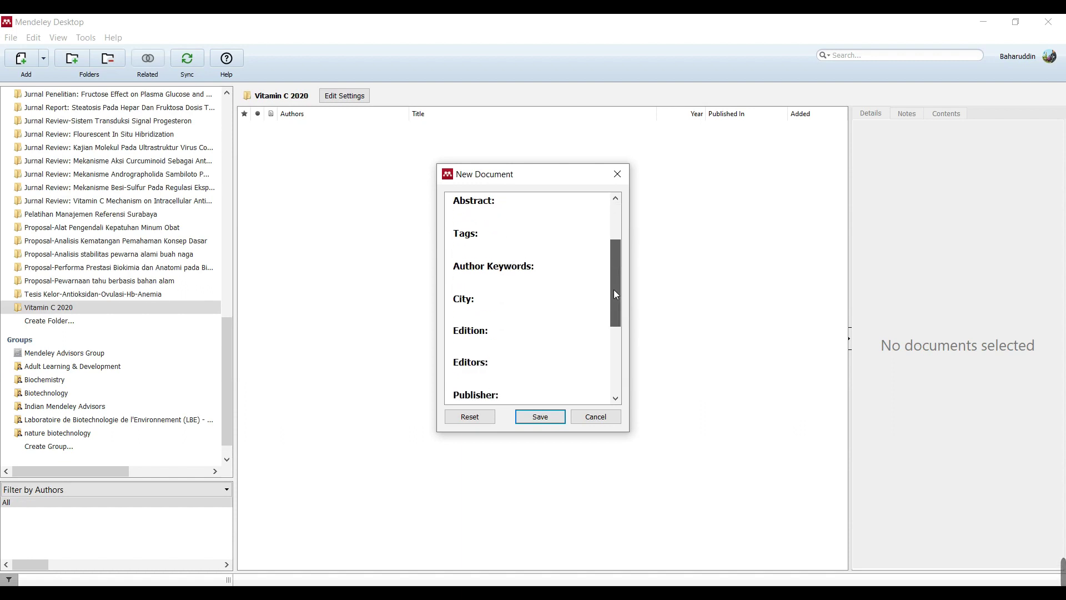
{"action": "left_click", "coordinate": [521, 310]}
{"action": "type", "text": "Band"}
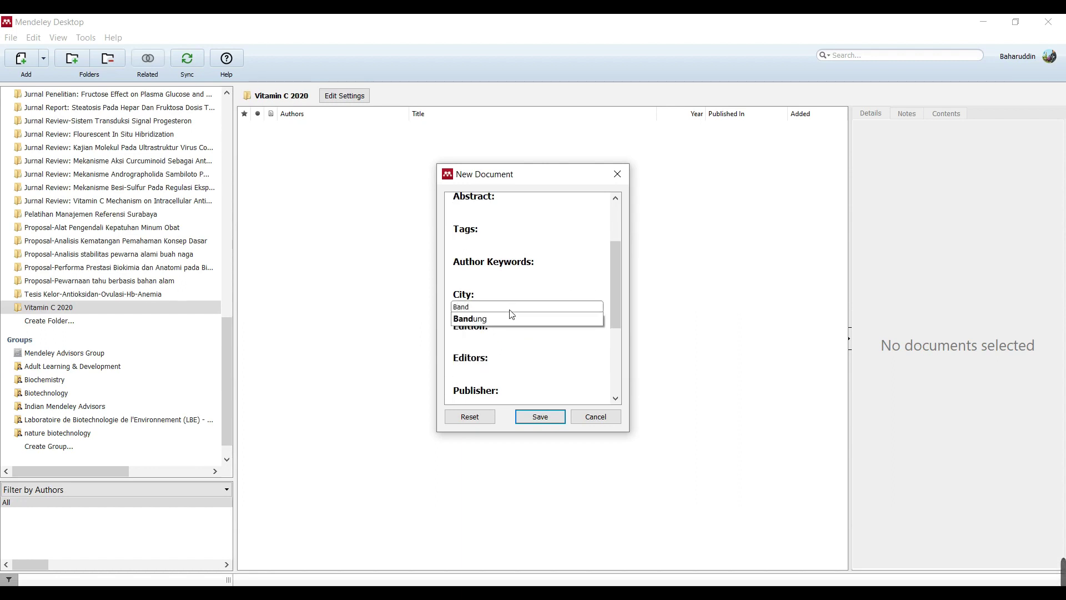
{"action": "left_click", "coordinate": [503, 322]}
{"action": "left_click", "coordinate": [490, 342]}
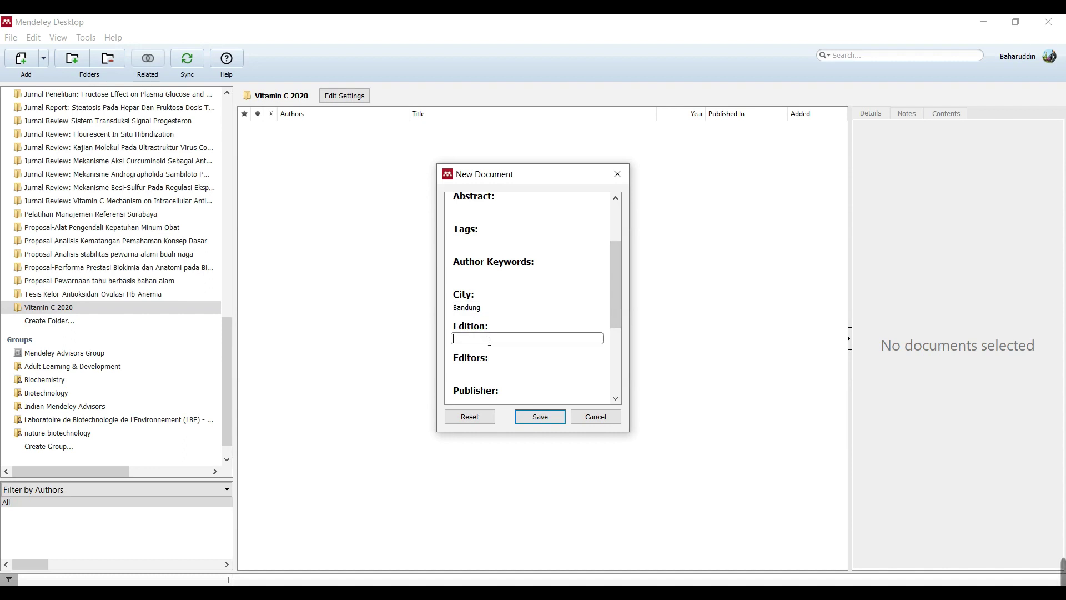
{"action": "type", "text": "2"}
Step: Save the book entry with ITB Press as publisher and review its details in the folder
{"action": "left_click", "coordinate": [526, 371]}
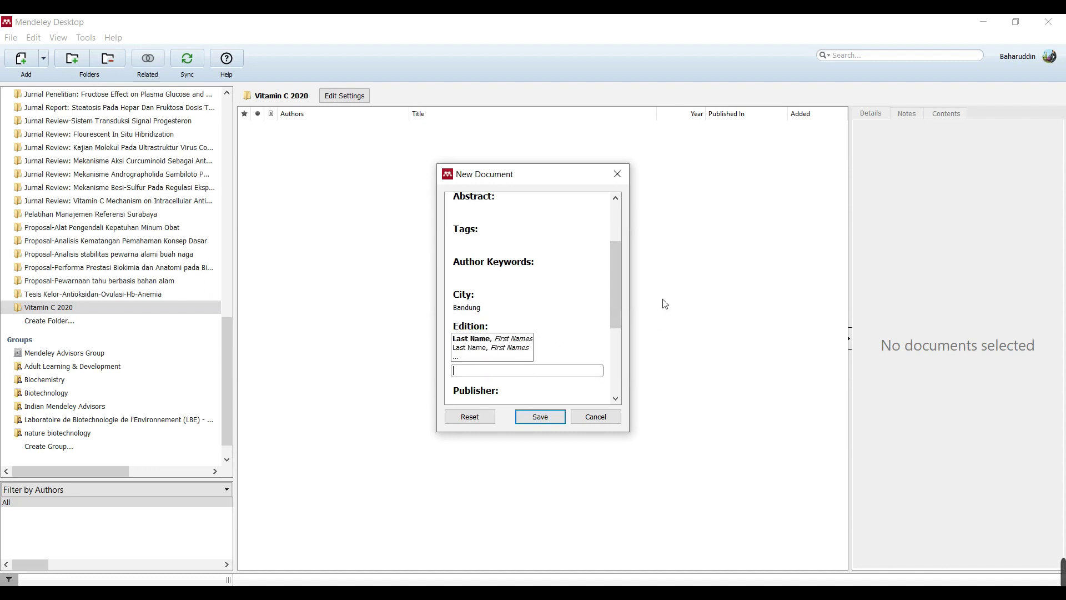
{"action": "left_click_drag", "start_coordinate": [609, 297], "coordinate": [573, 339]}
{"action": "left_click", "coordinate": [573, 338]}
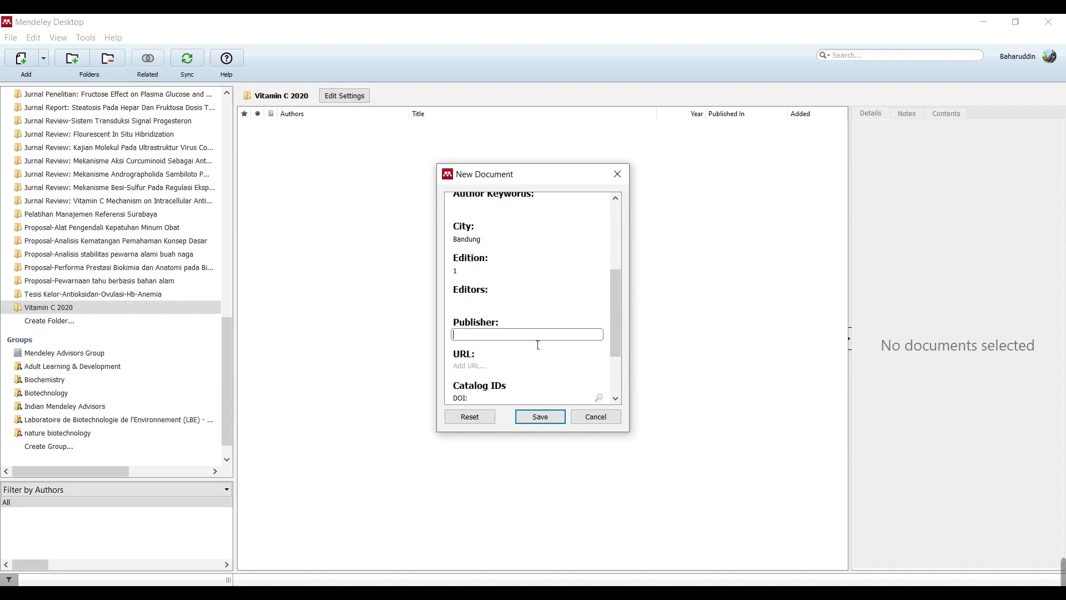
{"action": "type", "text": "ITB"}
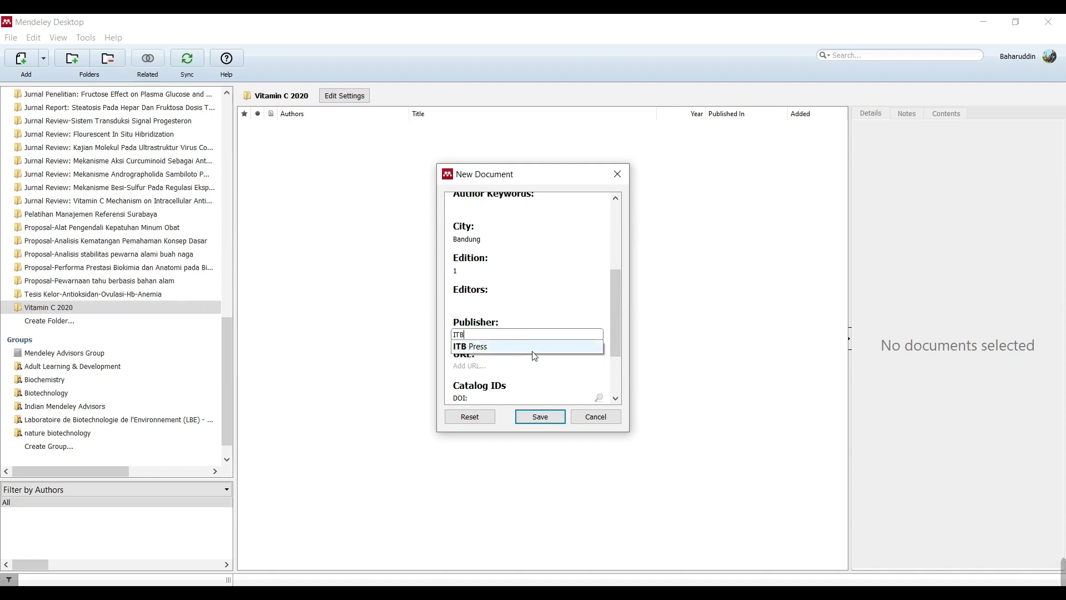
{"action": "left_click", "coordinate": [536, 350]}
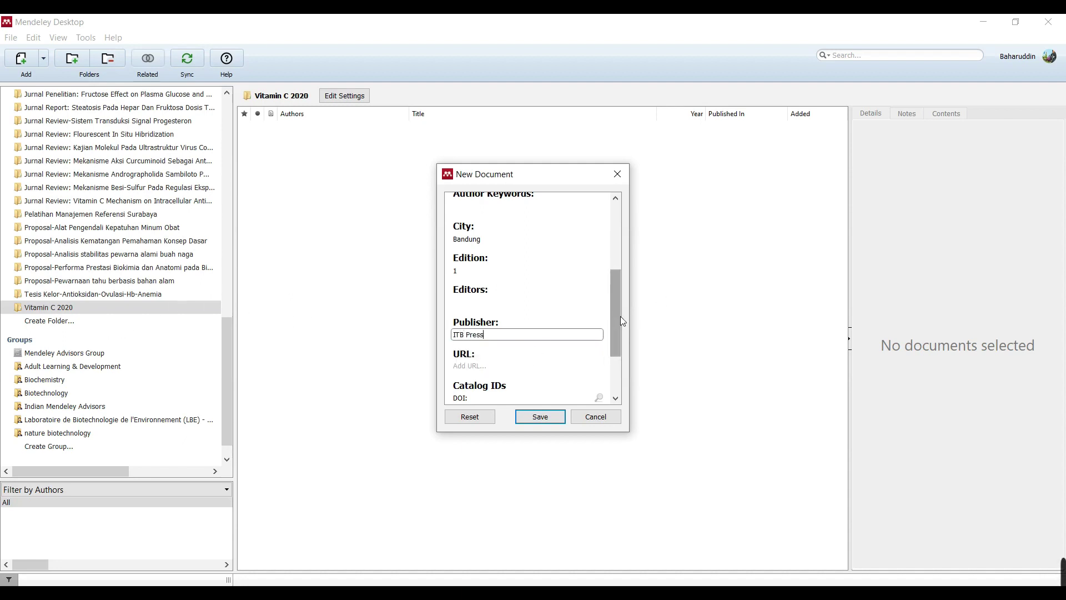
{"action": "left_click_drag", "start_coordinate": [615, 314], "coordinate": [616, 343]}
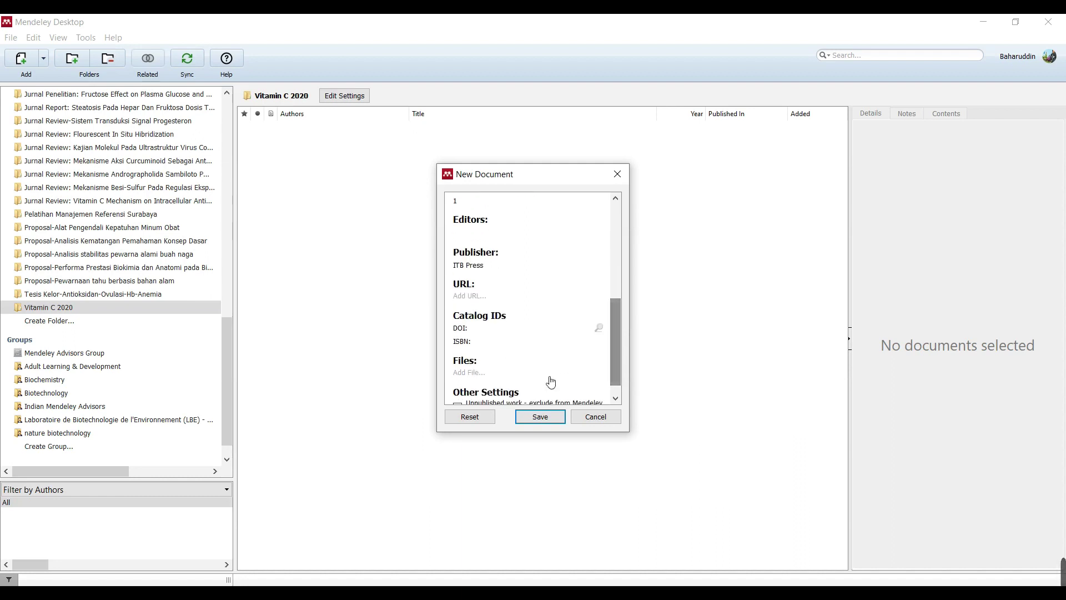
{"action": "left_click", "coordinate": [540, 417]}
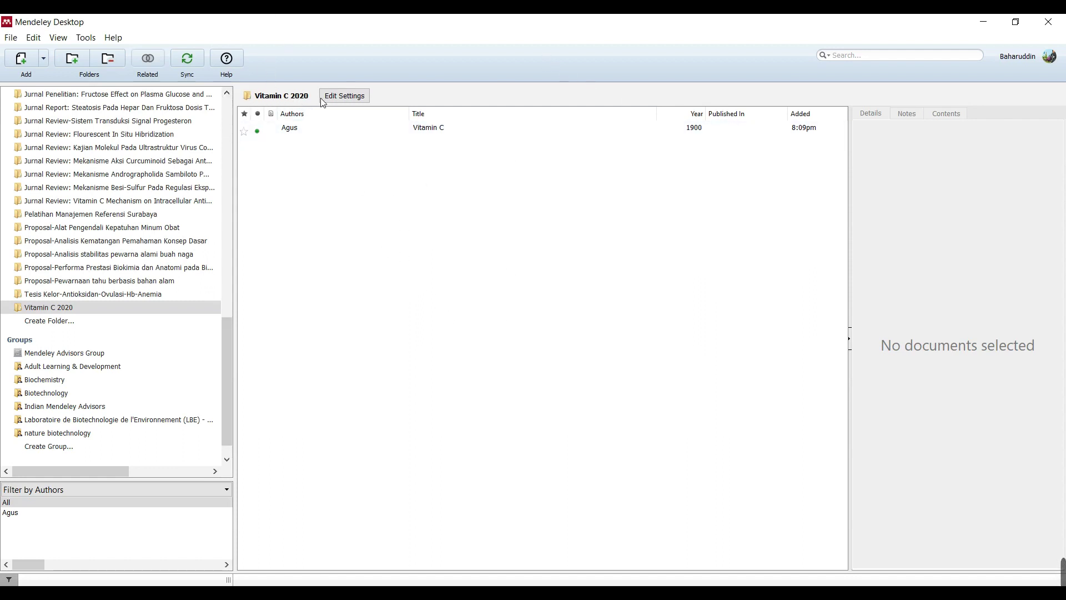
{"action": "left_click", "coordinate": [378, 130]}
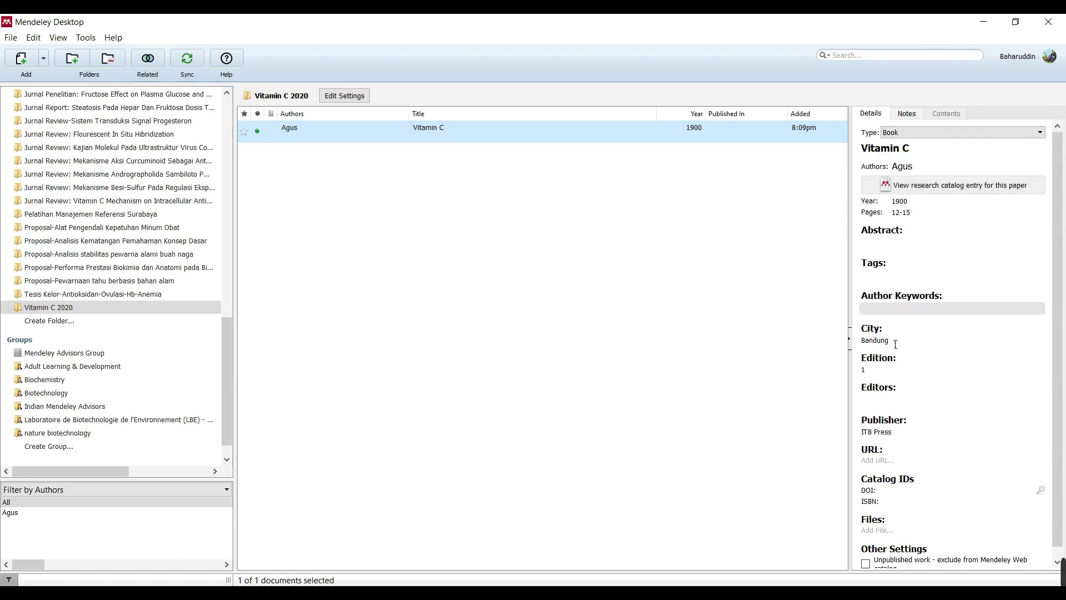
{"action": "left_click", "coordinate": [663, 355]}
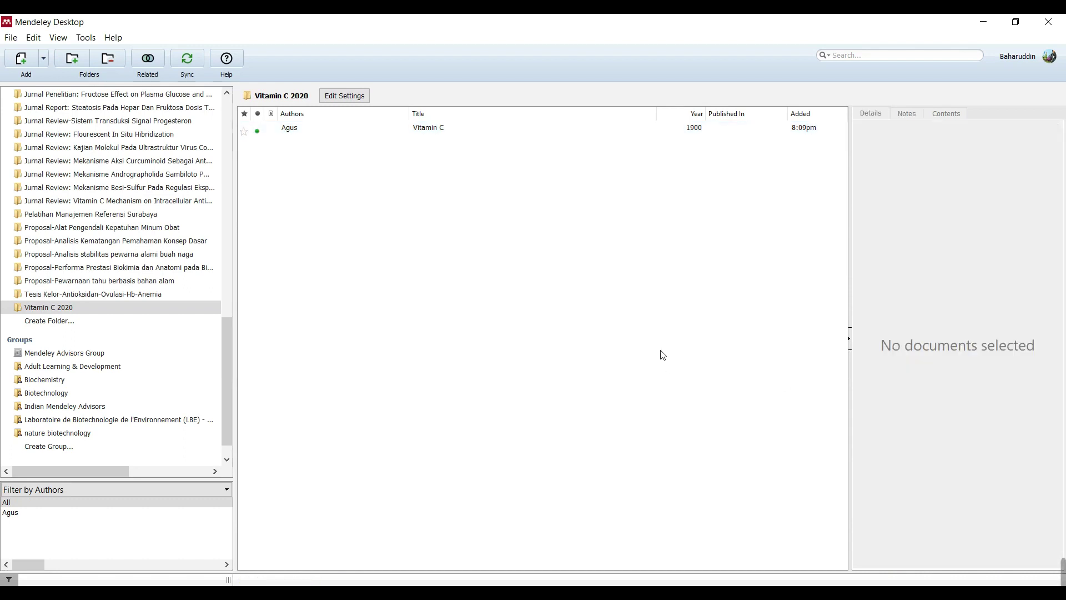
Step: Switch to the Word article and cite the Vitamin C book from the Vitamin C 2020 folder at the end of the first paragraph
{"action": "mouse_move", "coordinate": [292, 593]}
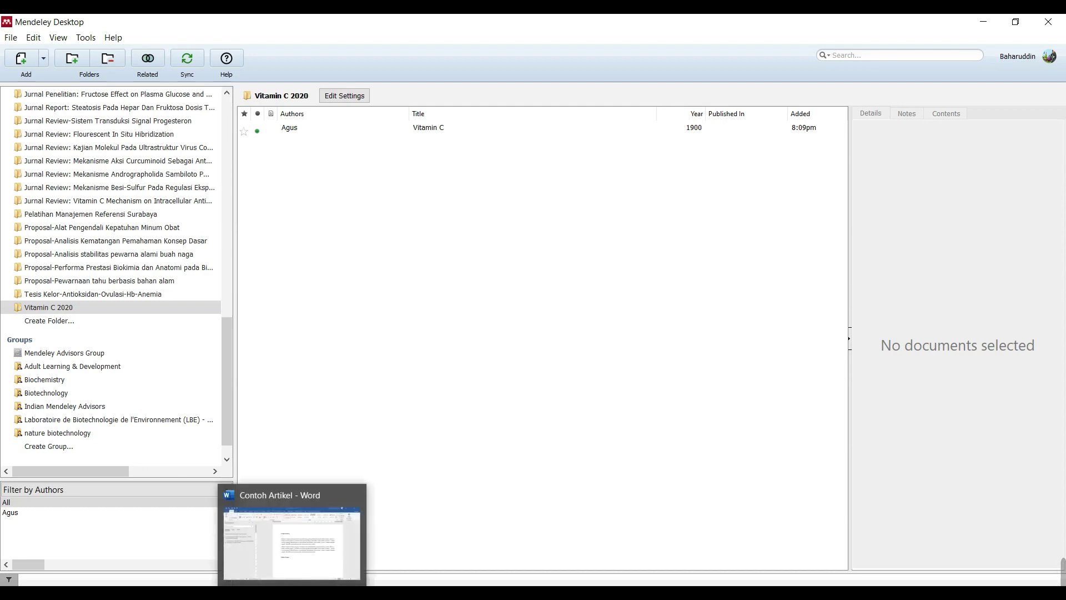
{"action": "left_click", "coordinate": [292, 593]}
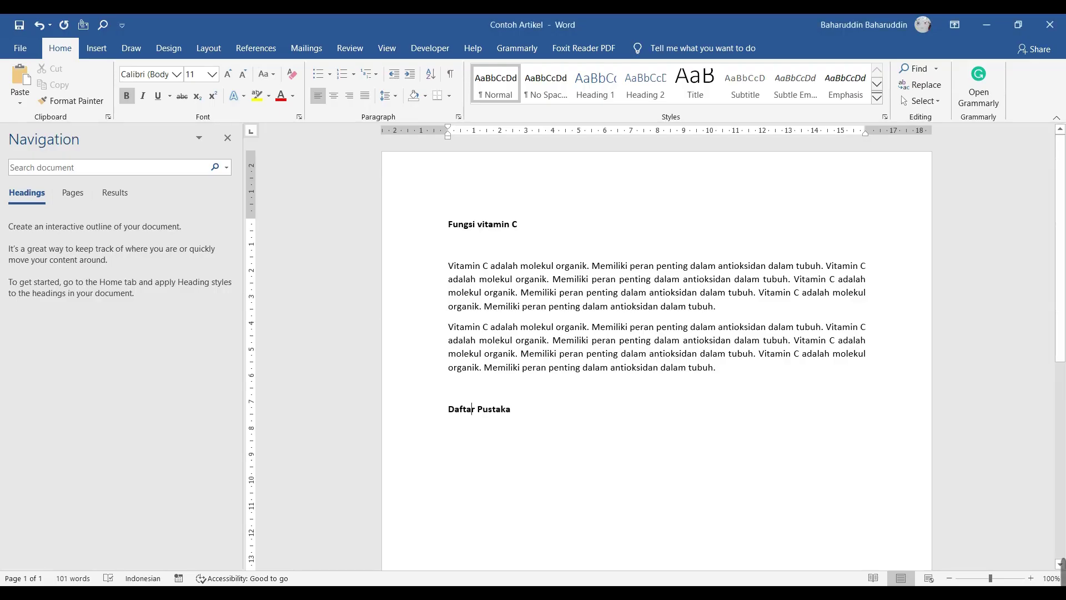
{"action": "left_click", "coordinate": [724, 313]}
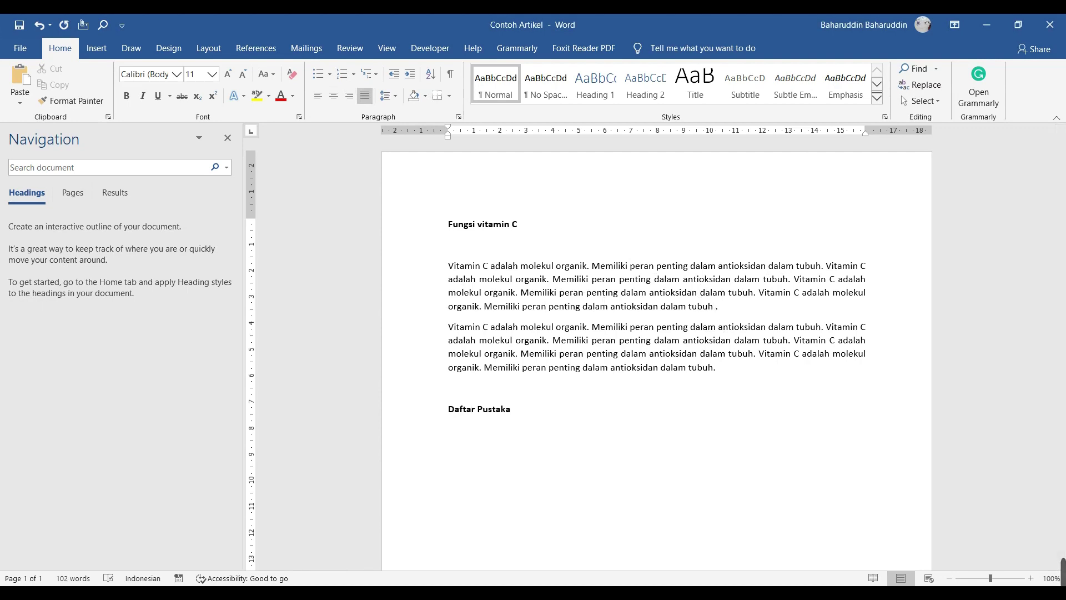
{"action": "left_click", "coordinate": [251, 48]}
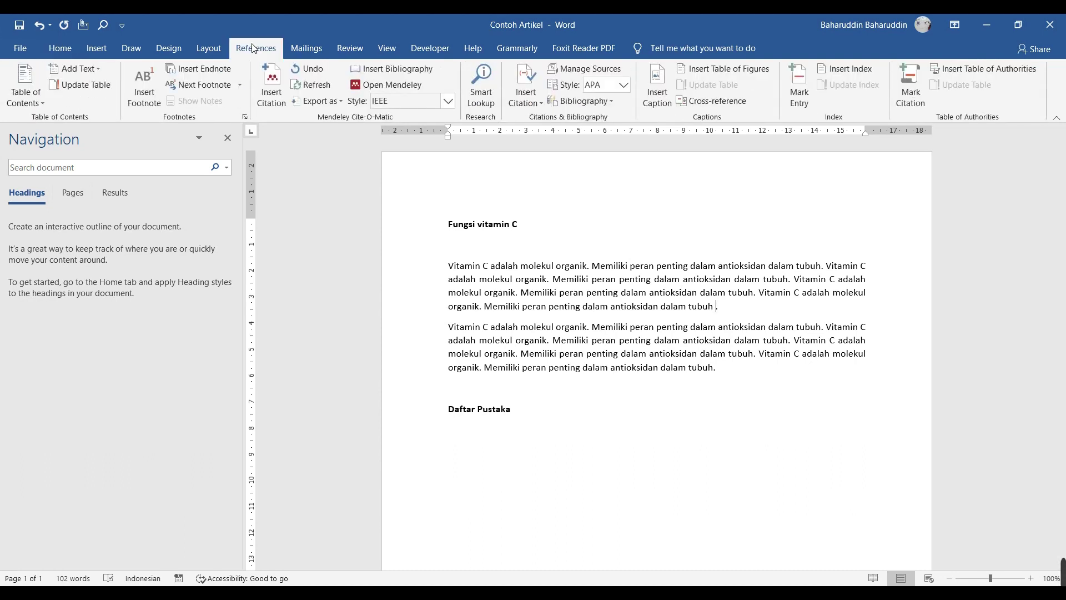
{"action": "left_click", "coordinate": [272, 93]}
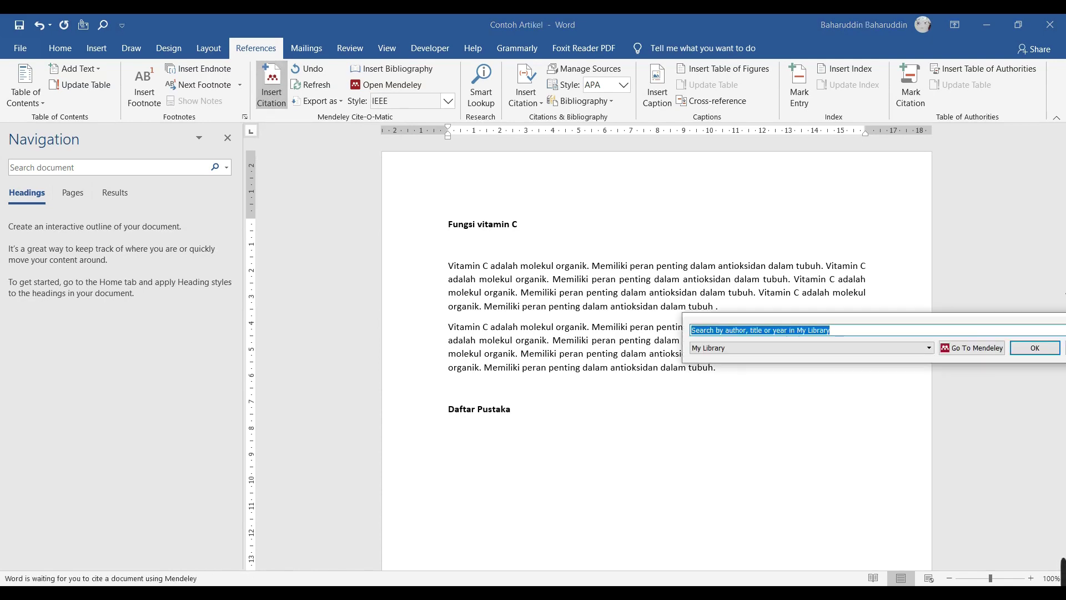
{"action": "left_click", "coordinate": [971, 348]}
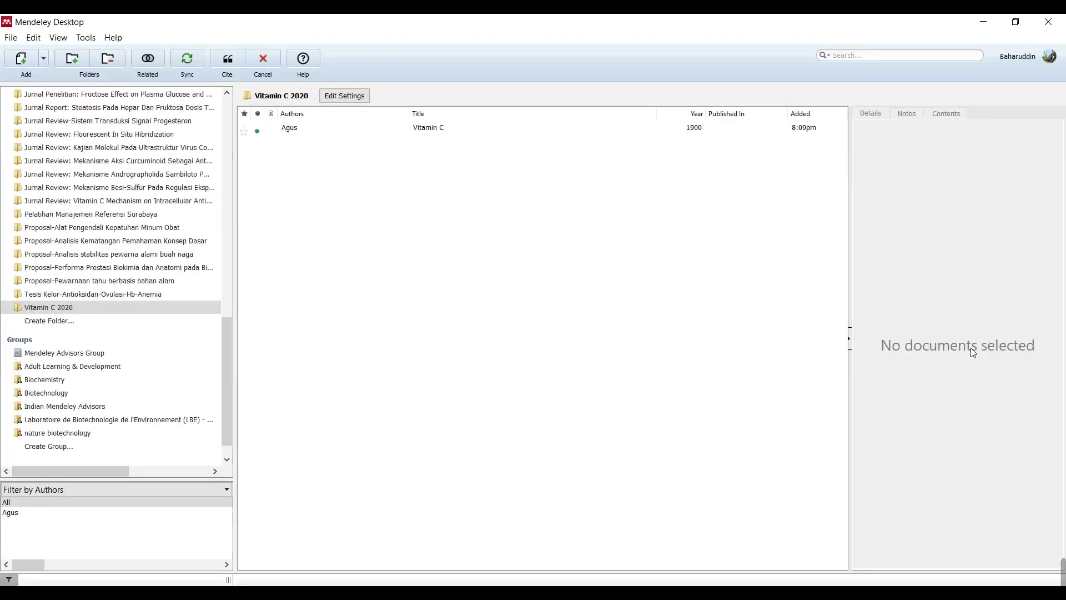
{"action": "left_click", "coordinate": [60, 312]}
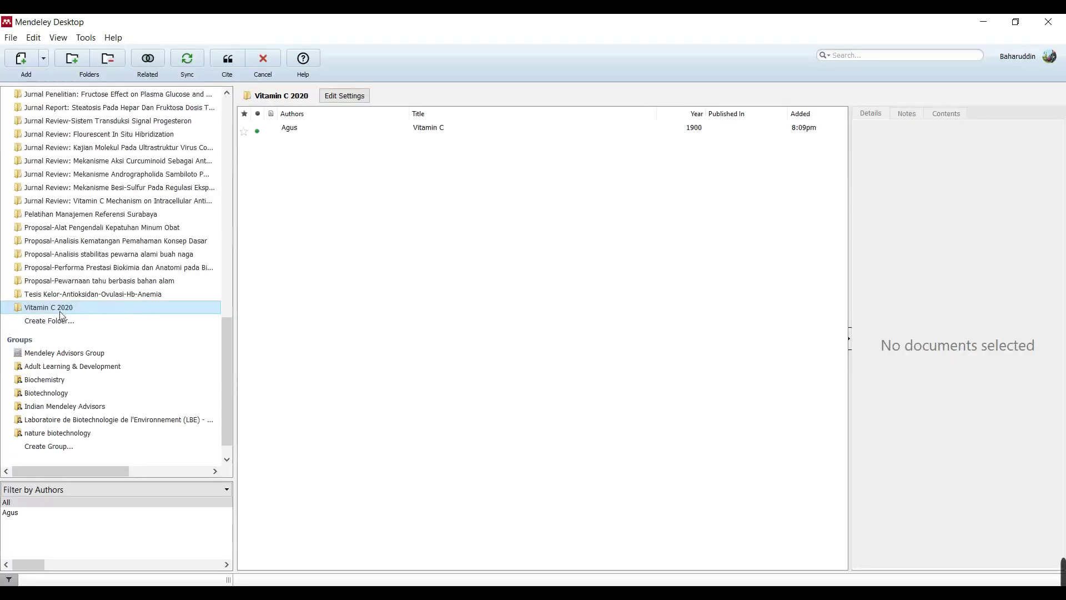
{"action": "left_click", "coordinate": [388, 137]}
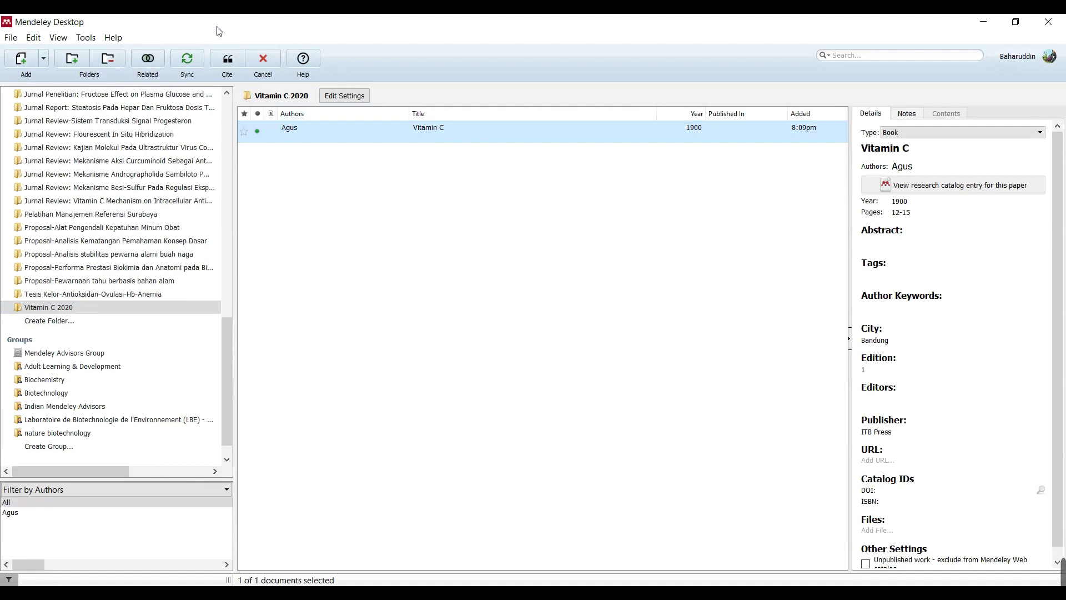
{"action": "left_click", "coordinate": [227, 60]}
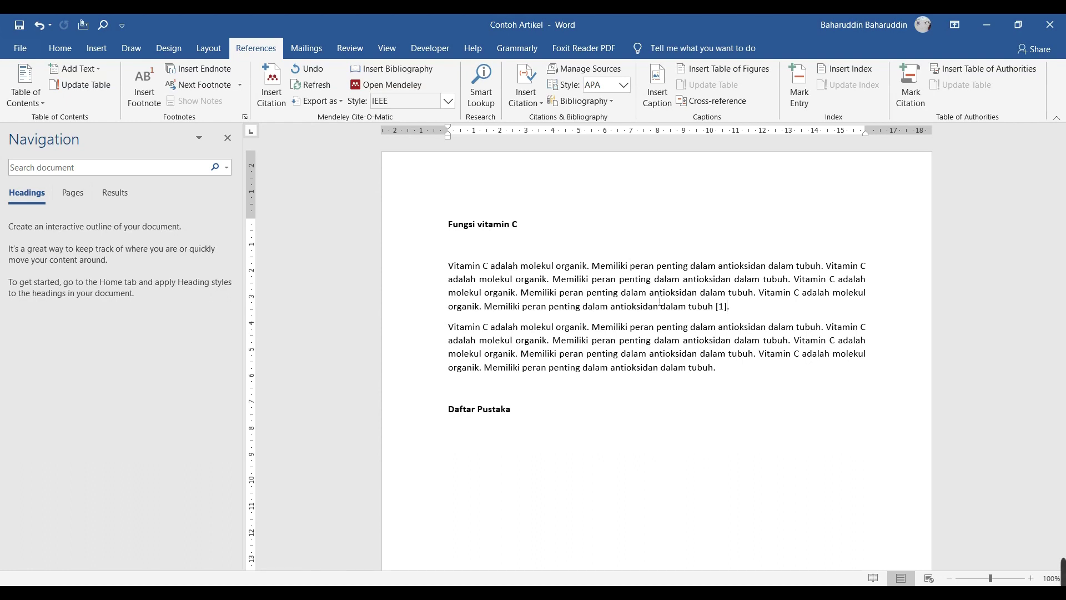
Step: Insert the Mendeley bibliography below the Daftar Pustaka heading
{"action": "left_click", "coordinate": [456, 438]}
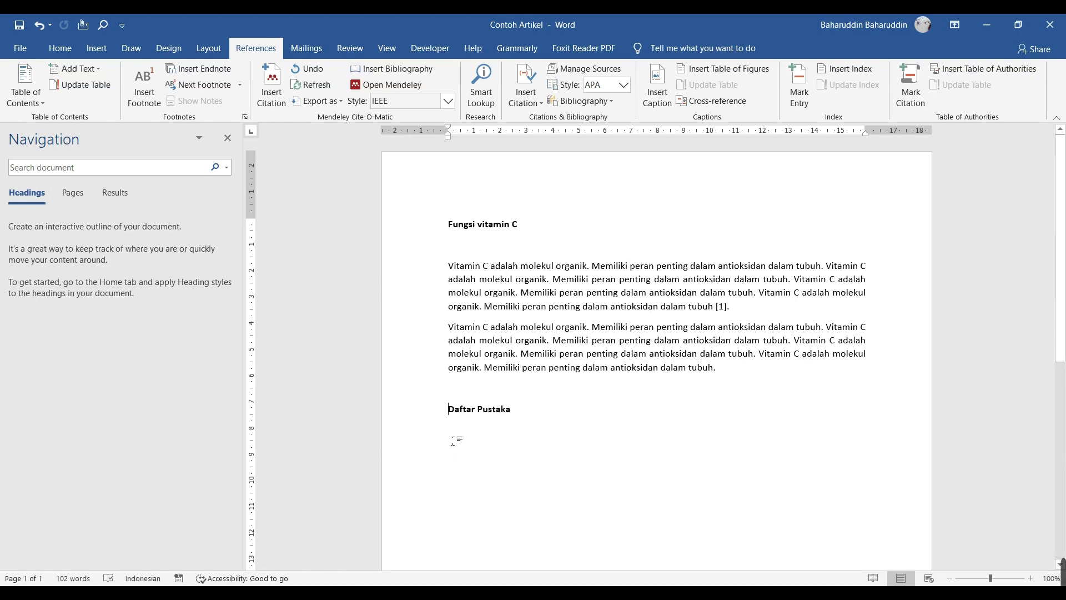
{"action": "left_click", "coordinate": [451, 432]}
{"action": "left_click", "coordinate": [384, 71]}
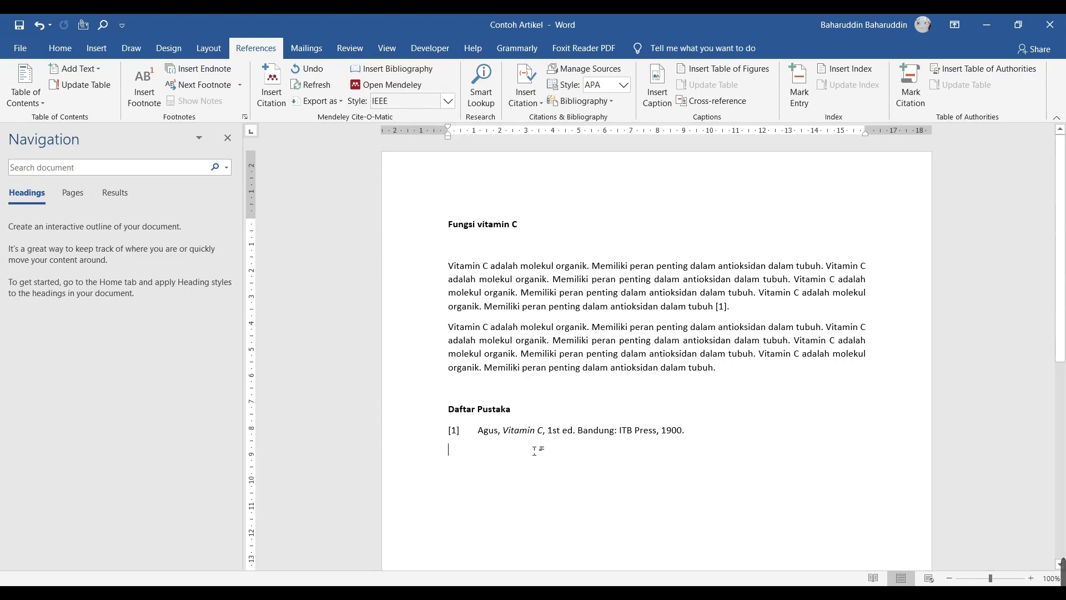
Step: Change the book's title to Vitamin CX in Mendeley and refresh the citations and bibliography in Word
{"action": "key", "text": "alt+Tab"}
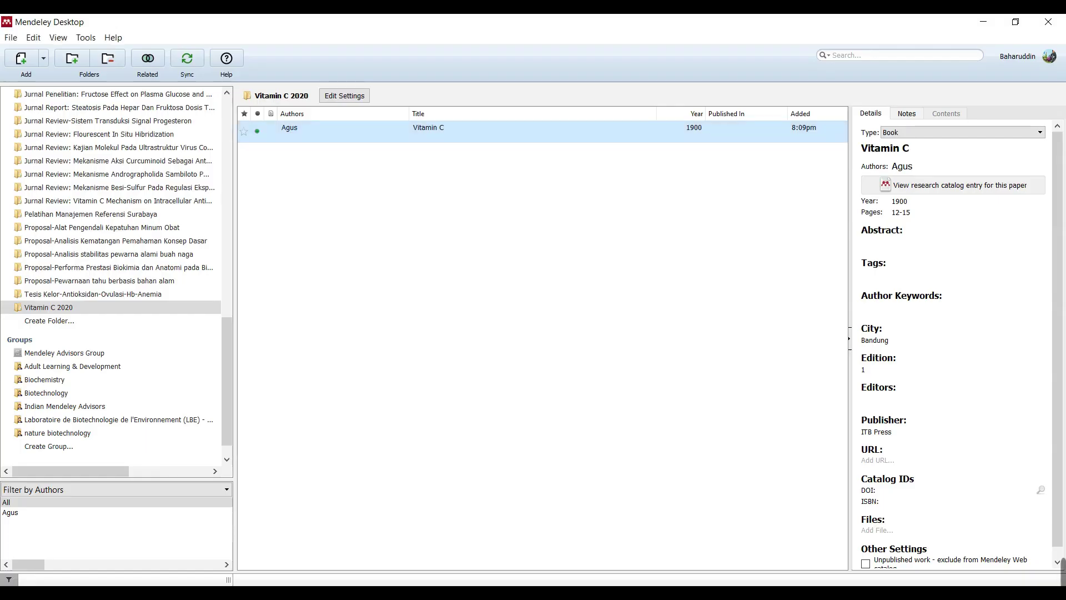
{"action": "left_click", "coordinate": [948, 148]}
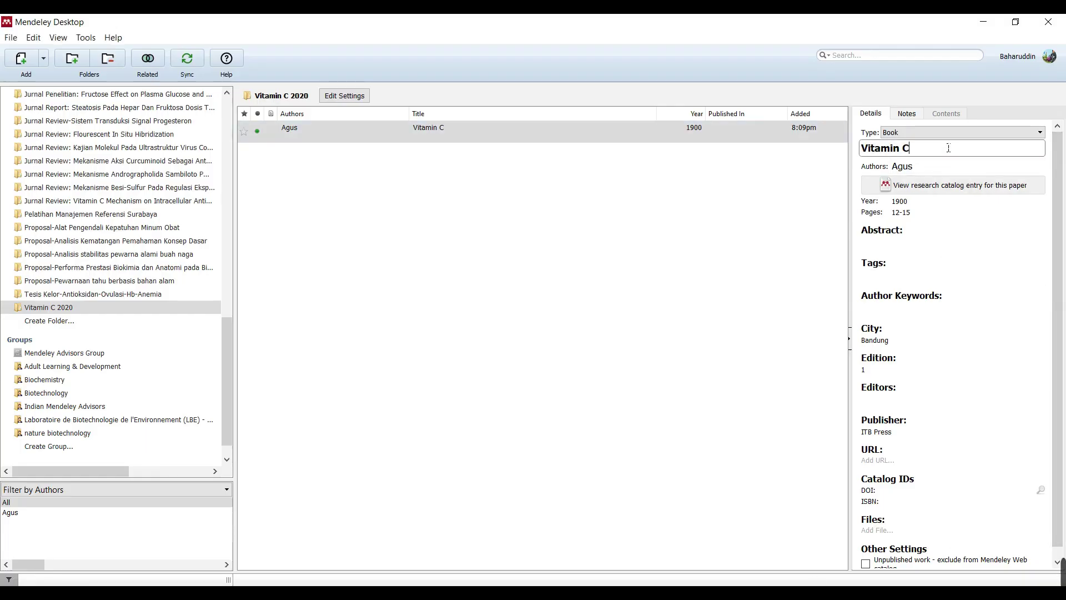
{"action": "type", "text": "X"}
{"action": "left_click", "coordinate": [330, 585]}
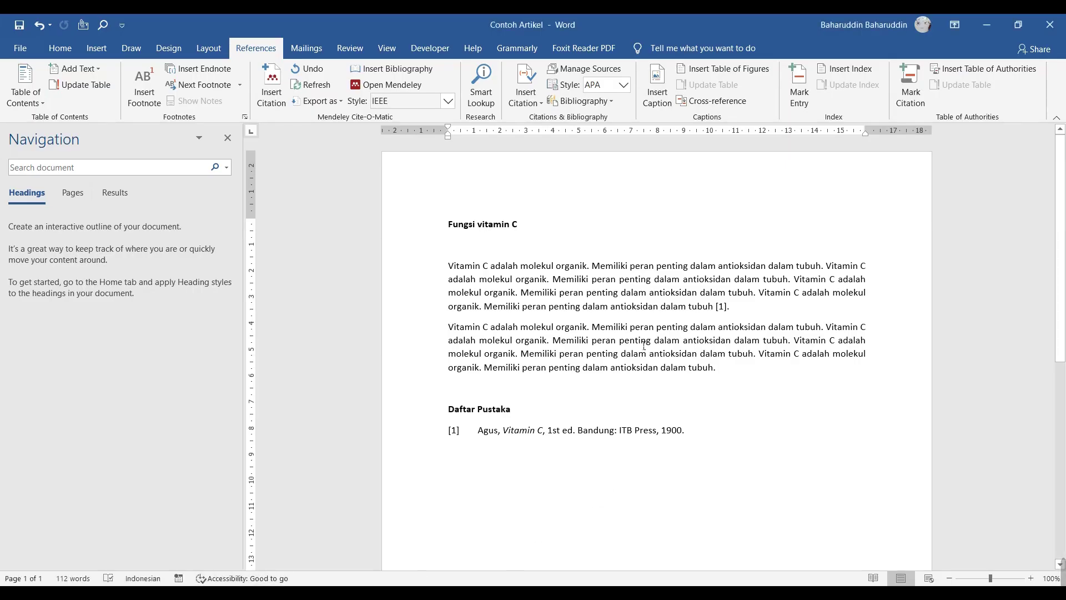
{"action": "left_click", "coordinate": [314, 86]}
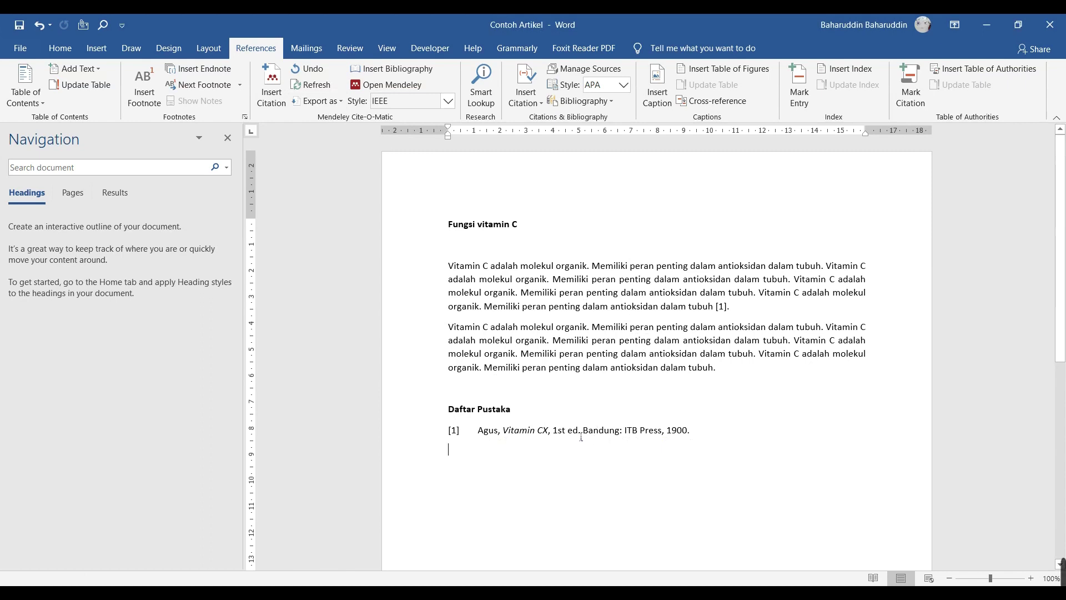
{"action": "left_click", "coordinate": [580, 432]}
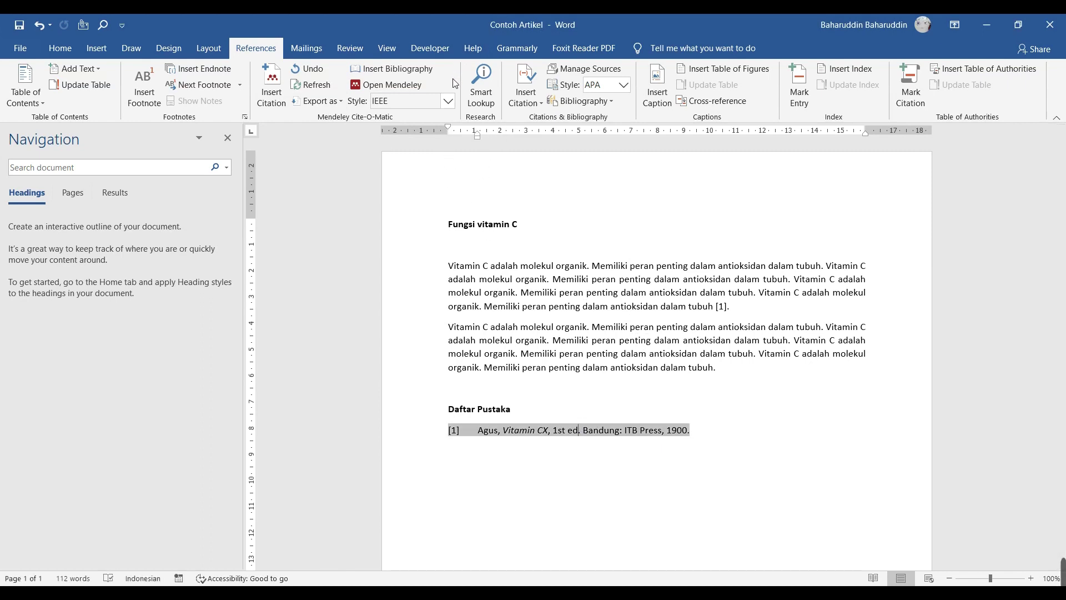
Step: Set the Mendeley citation style to American Psychological Association 6th edition
{"action": "left_click", "coordinate": [447, 101]}
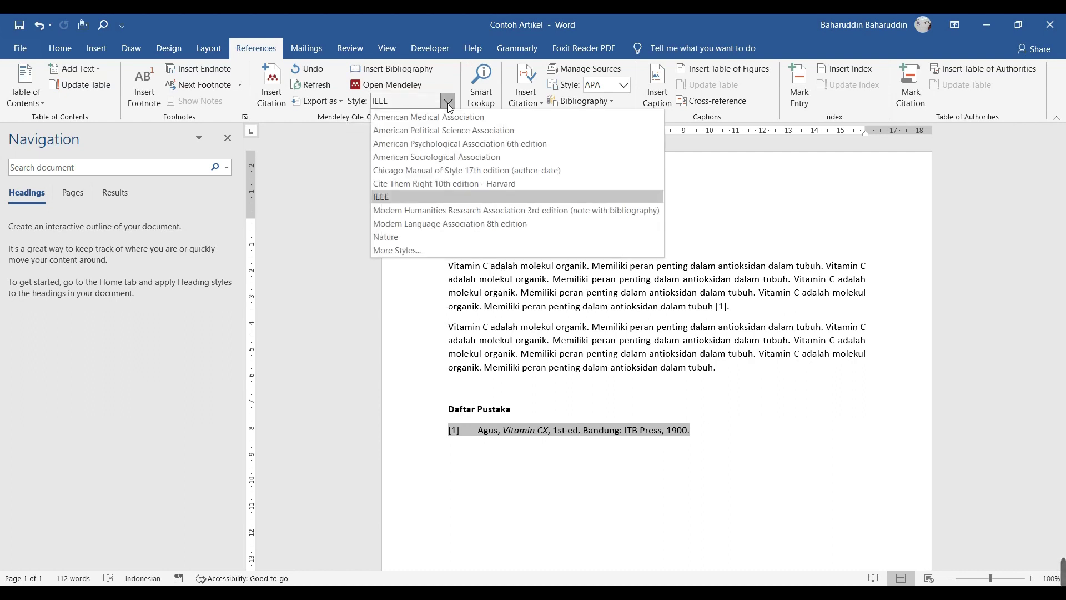
{"action": "left_click", "coordinate": [444, 145]}
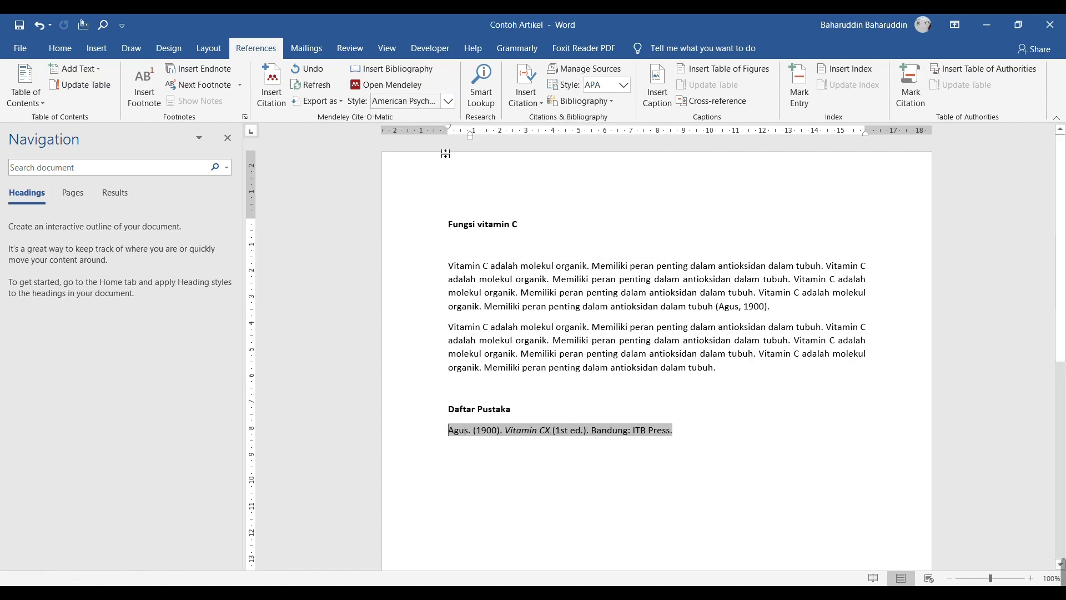
{"action": "left_click", "coordinate": [449, 102]}
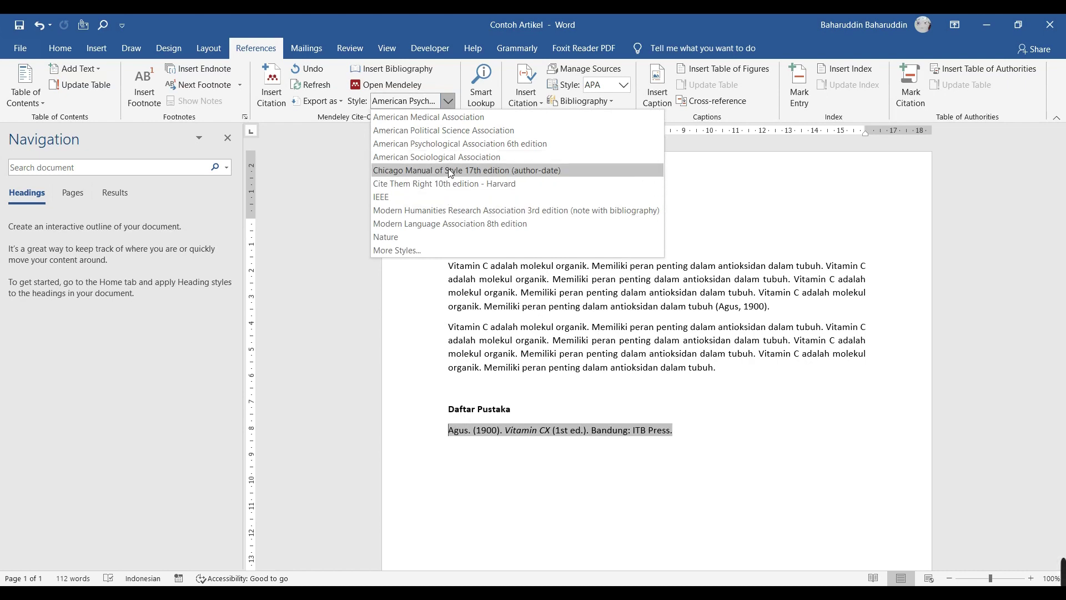
{"action": "left_click", "coordinate": [460, 142]}
Step: Set the Mendeley citation style to American Political Science Association
{"action": "left_click", "coordinate": [449, 100]}
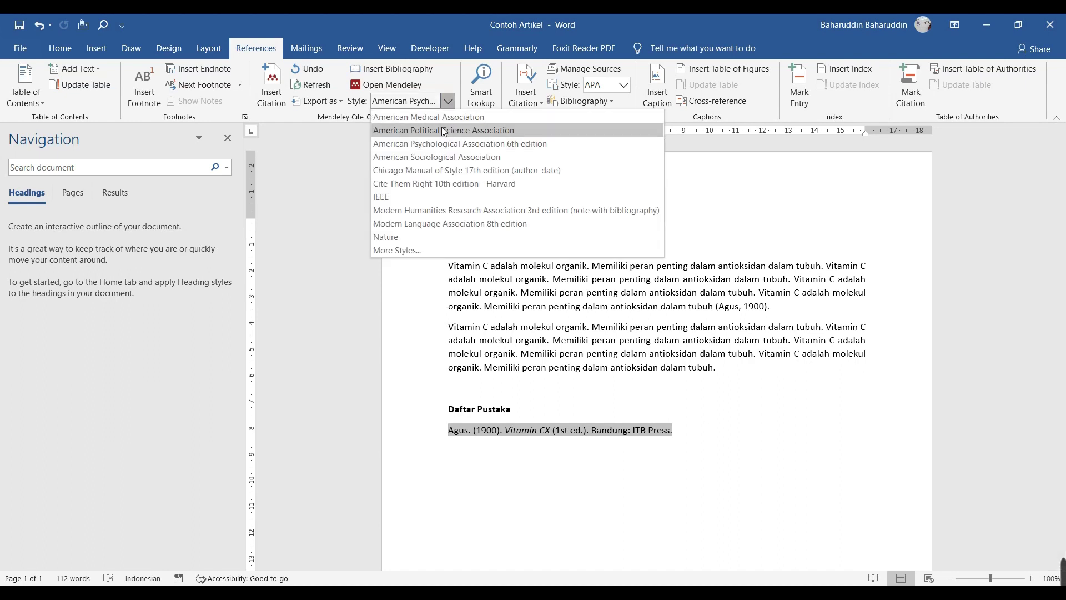
{"action": "left_click", "coordinate": [444, 126]}
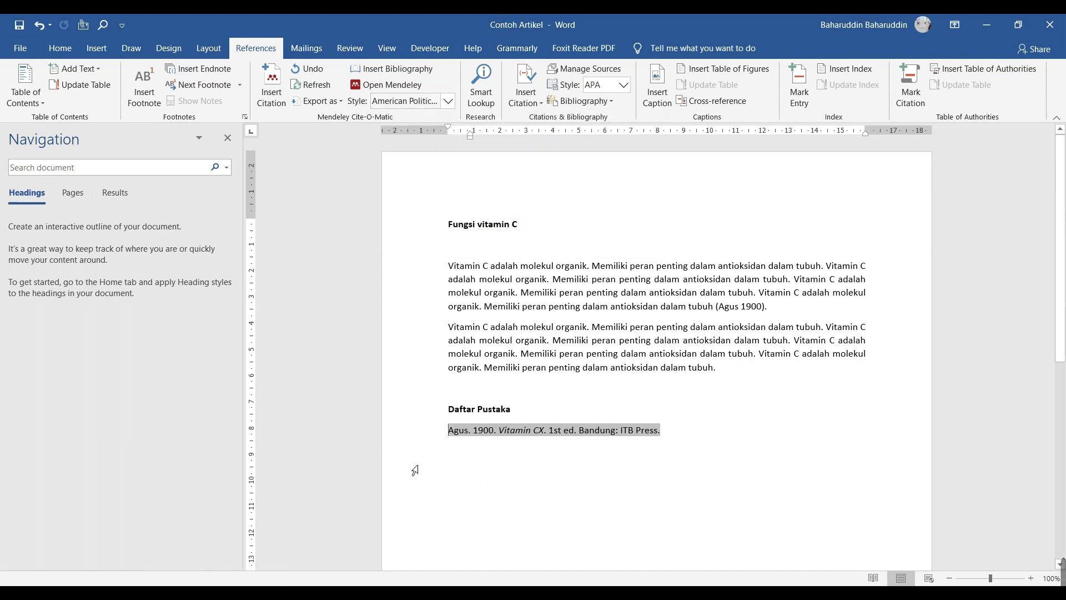
{"action": "left_click", "coordinate": [448, 448]}
Step: Import the nutrients-09-00339 PDF from File Explorer into Mendeley's Vitamin C 2020 folder and review its extracted details
{"action": "key", "text": "alt+Tab"}
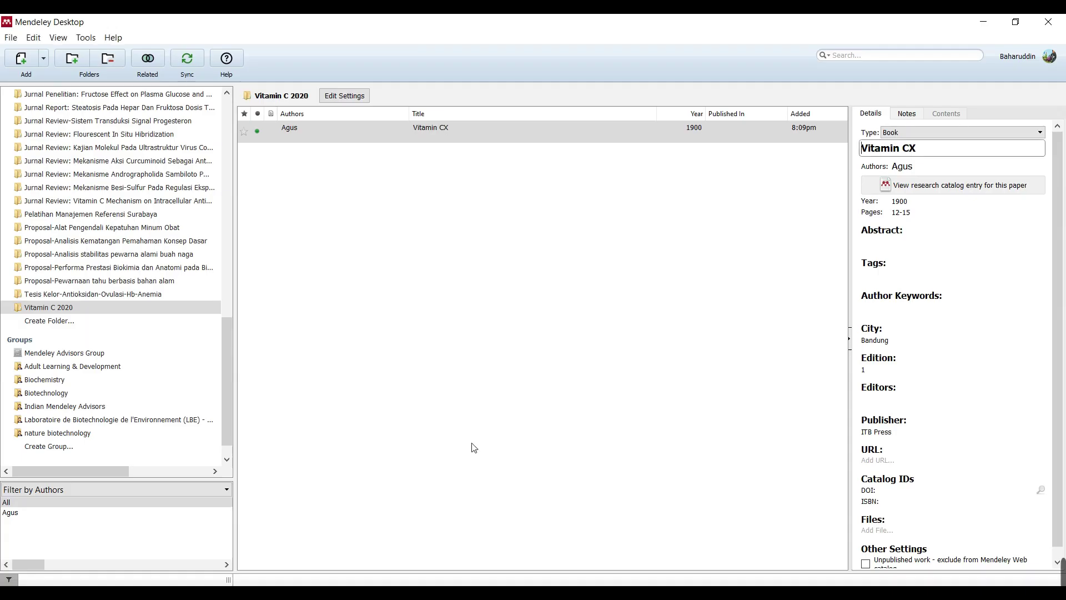
{"action": "left_click", "coordinate": [394, 212]}
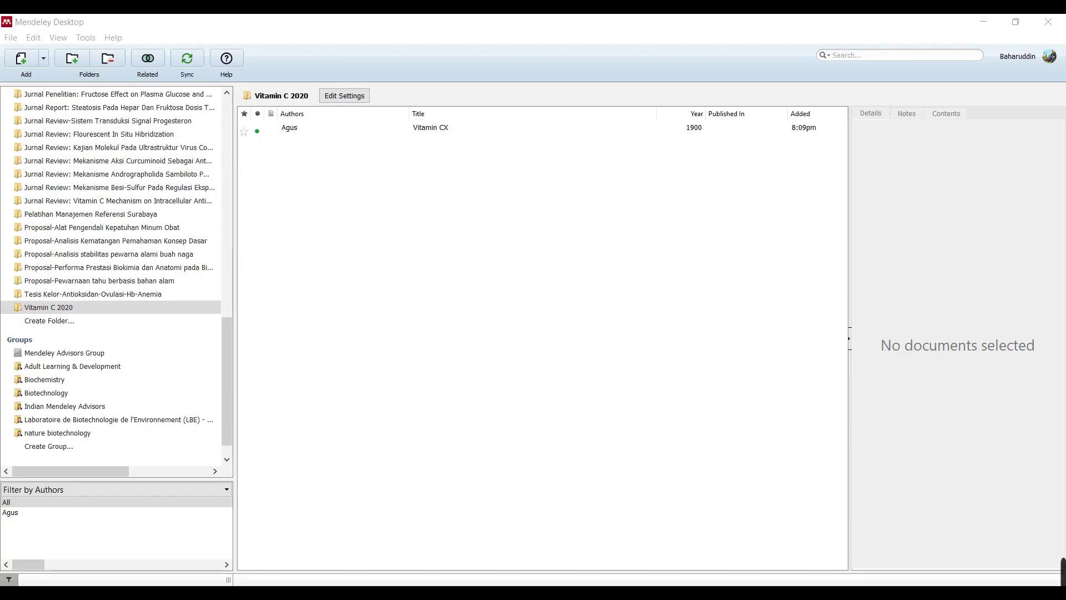
{"action": "key", "text": "alt+Tab"}
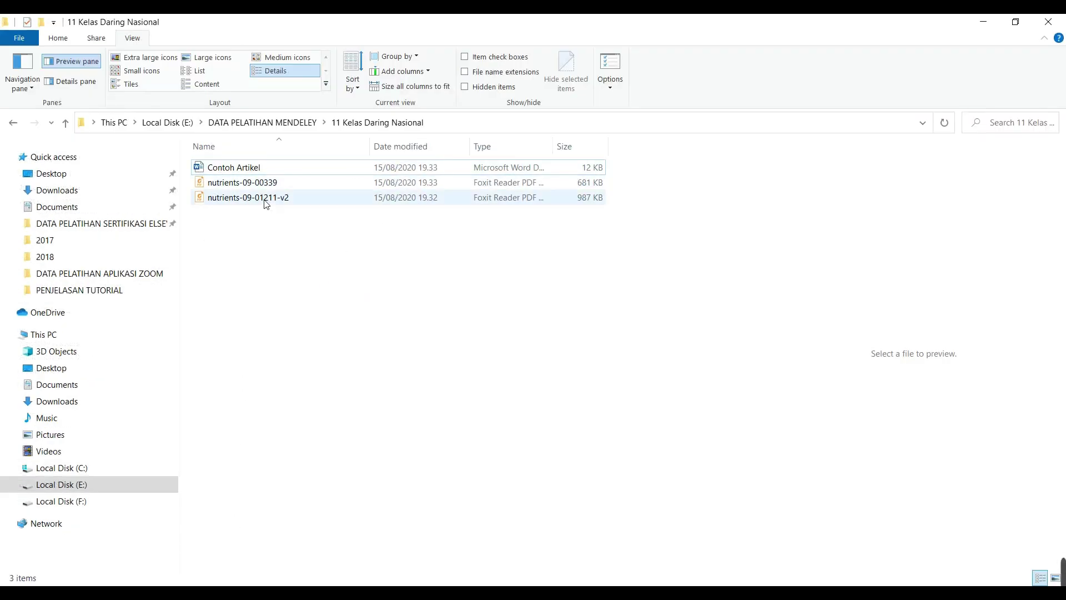
{"action": "left_click", "coordinate": [254, 188]}
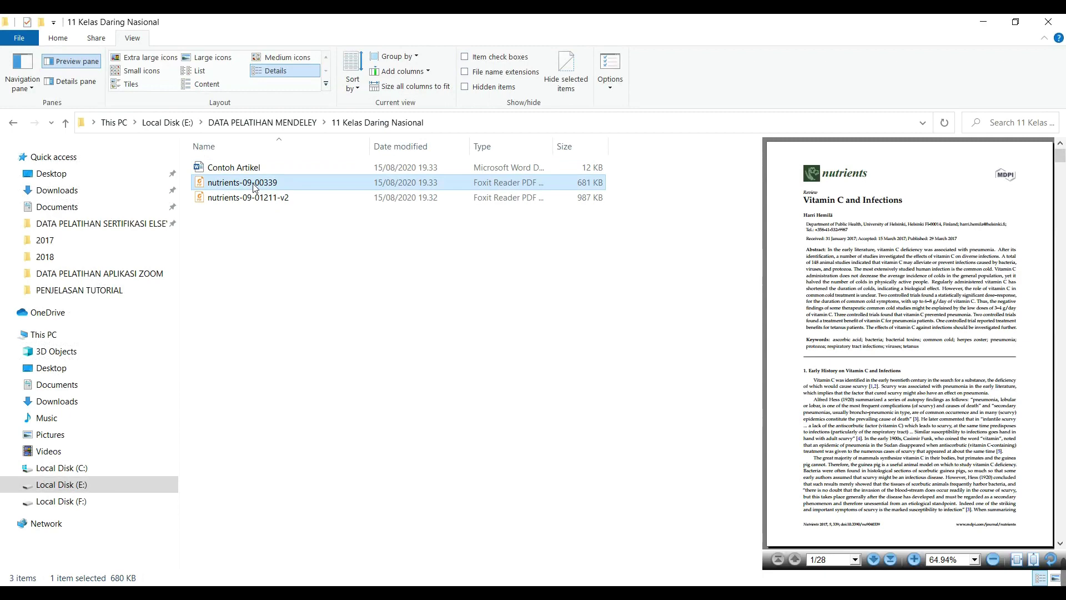
{"action": "left_click_drag", "start_coordinate": [246, 188], "coordinate": [453, 303]}
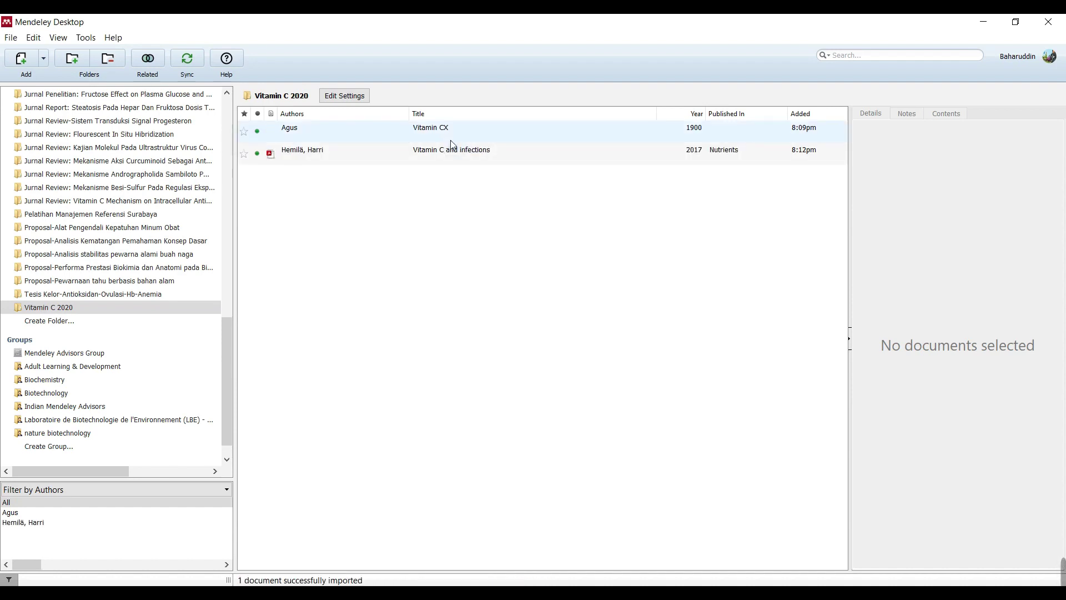
{"action": "left_click", "coordinate": [447, 155]}
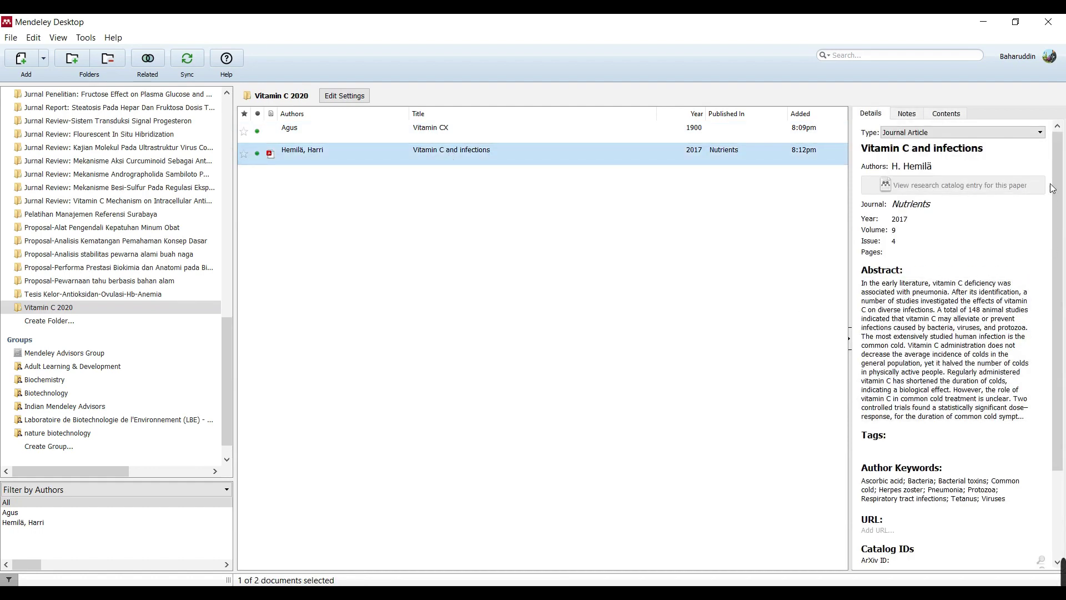
{"action": "left_click_drag", "start_coordinate": [1055, 175], "coordinate": [1055, 260]}
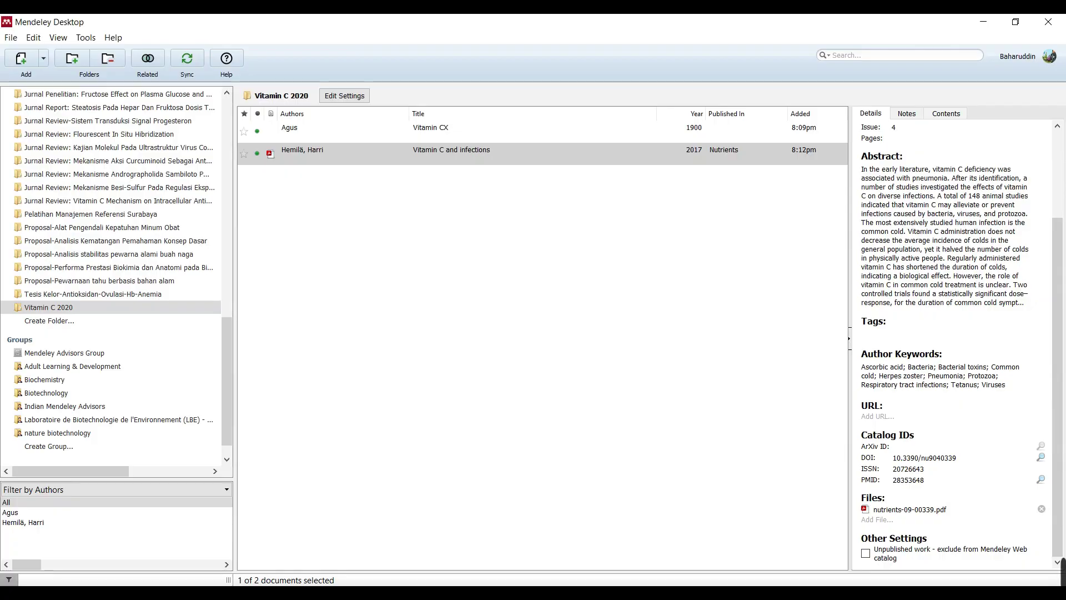
Step: Import the nutrients-09-01211-v2 PDF from File Explorer into the Vitamin C 2020 folder, decline reviewing other PDFs, and check the imported articles' details
{"action": "key", "text": "alt+Tab"}
{"action": "left_click", "coordinate": [250, 198]}
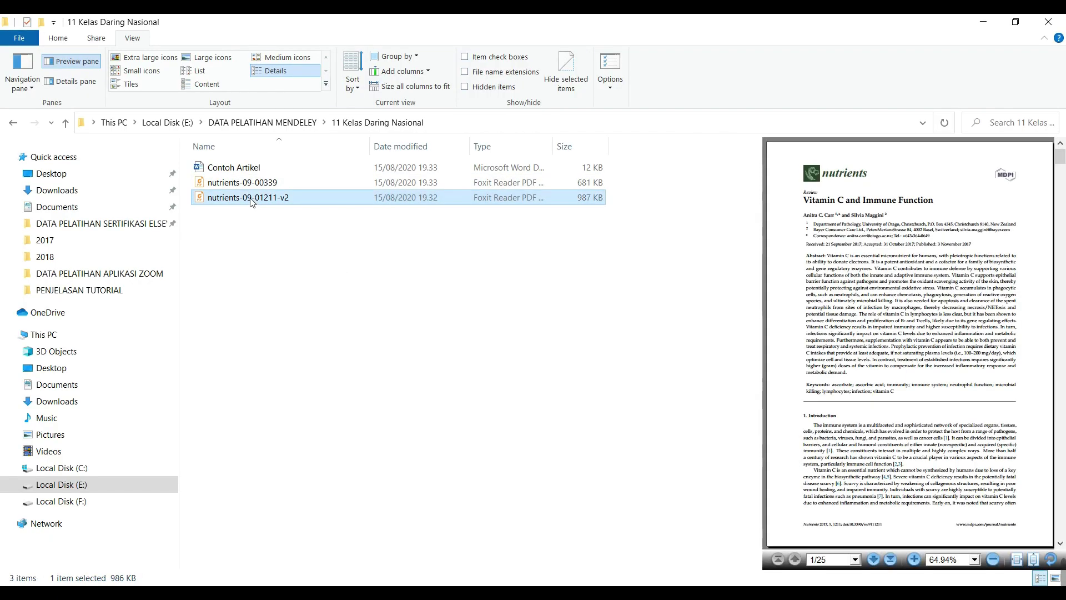
{"action": "left_click_drag", "start_coordinate": [251, 201], "coordinate": [440, 345]}
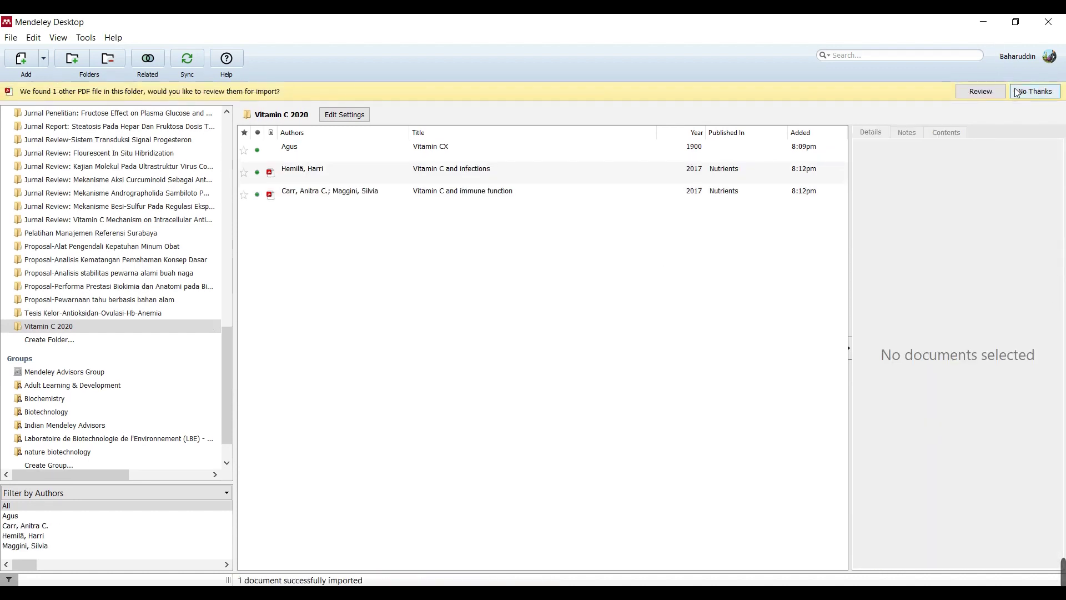
{"action": "left_click", "coordinate": [1035, 91]}
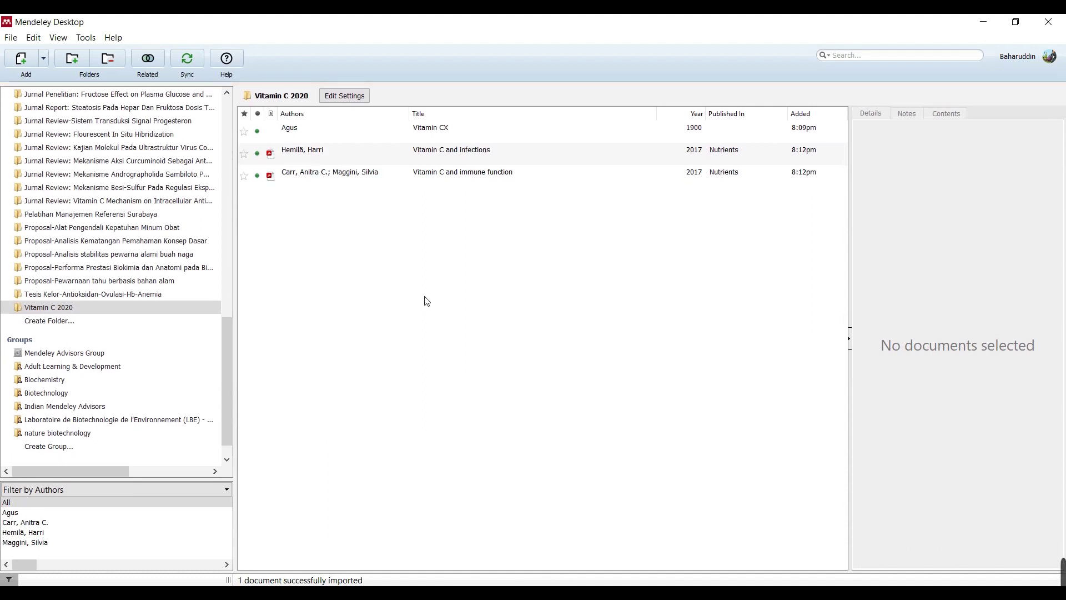
{"action": "left_click", "coordinate": [394, 176]}
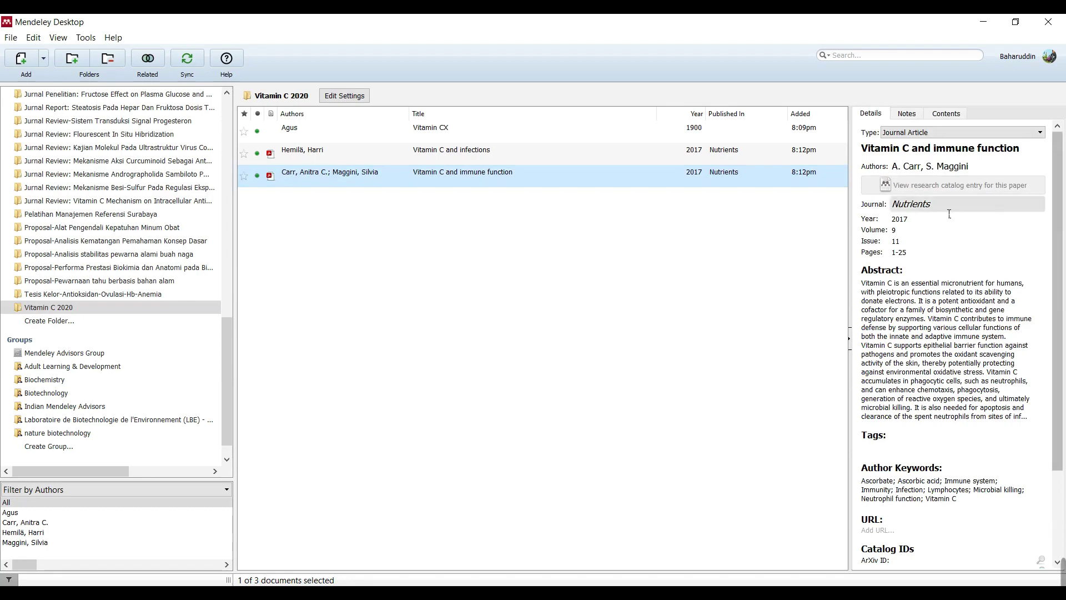
{"action": "left_click", "coordinate": [471, 159]}
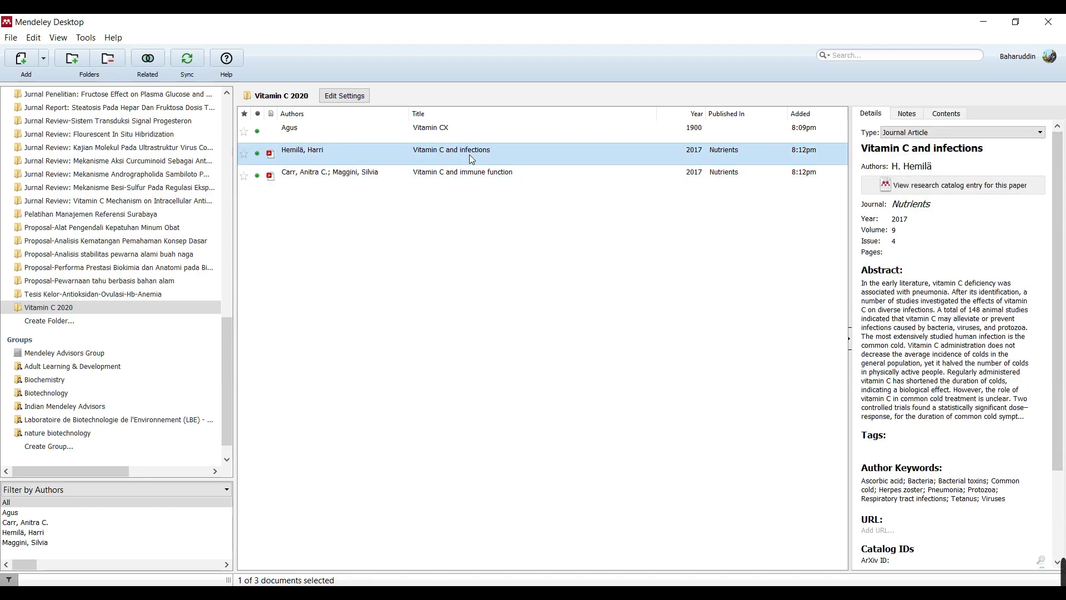
{"action": "left_click", "coordinate": [452, 311]}
{"action": "right_click", "coordinate": [463, 227]}
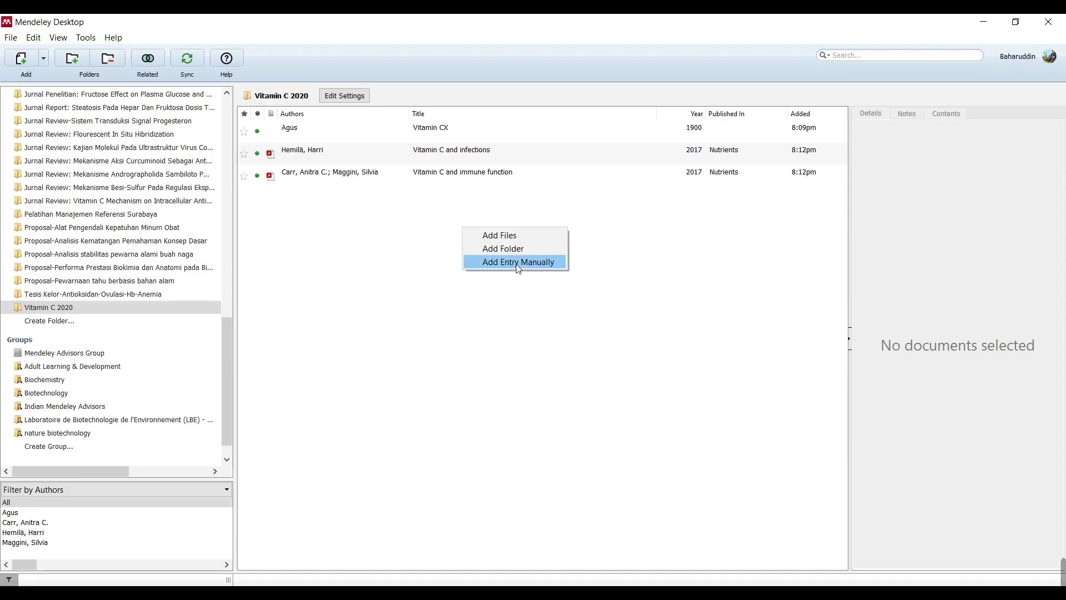
{"action": "left_click", "coordinate": [516, 261]}
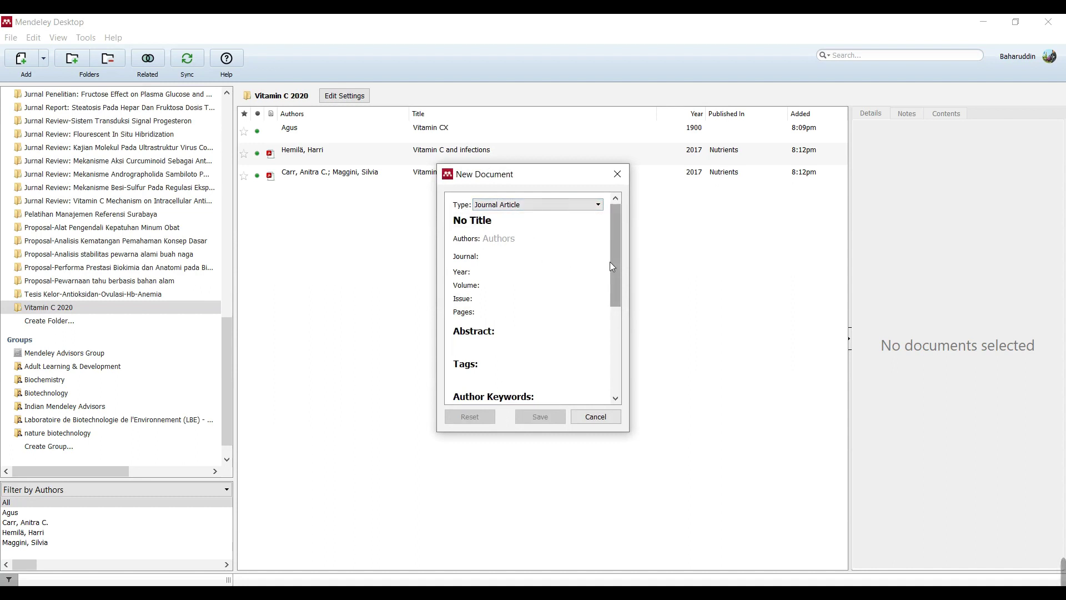
{"action": "left_click_drag", "start_coordinate": [616, 268], "coordinate": [611, 361]}
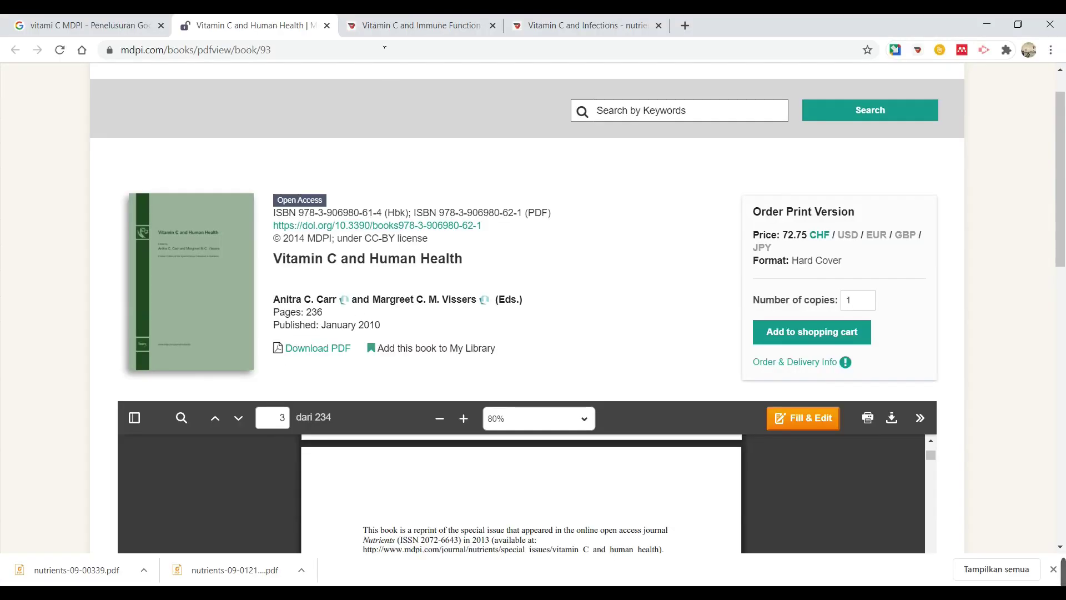
{"action": "left_click_drag", "start_coordinate": [496, 228], "coordinate": [354, 224]}
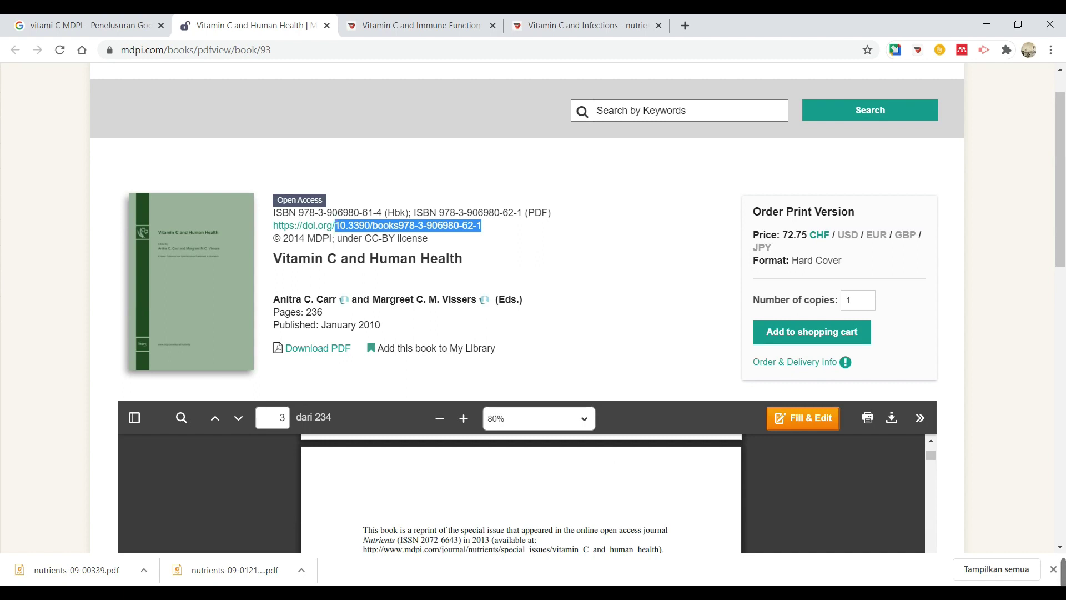
{"action": "key", "text": "alt+Tab"}
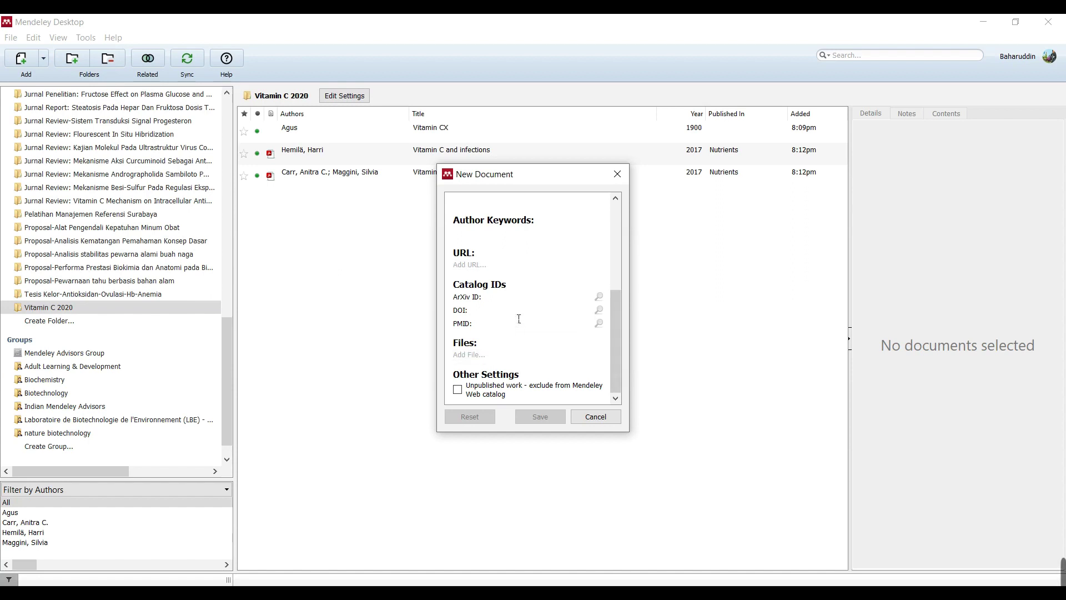
{"action": "left_click", "coordinate": [522, 309]}
{"action": "key", "text": "ctrl+v"}
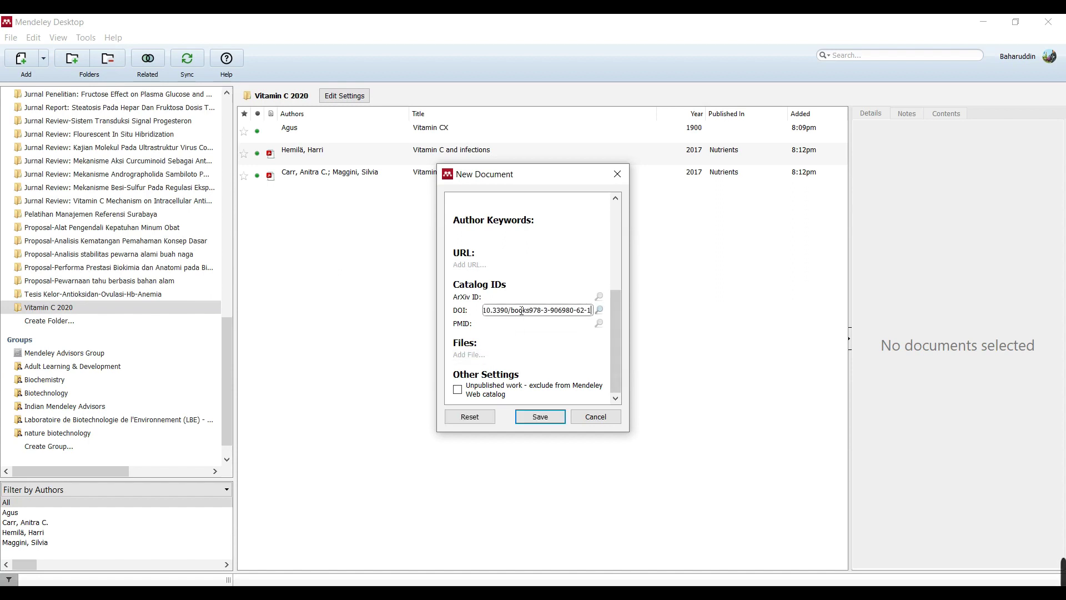
{"action": "left_click", "coordinate": [600, 310]}
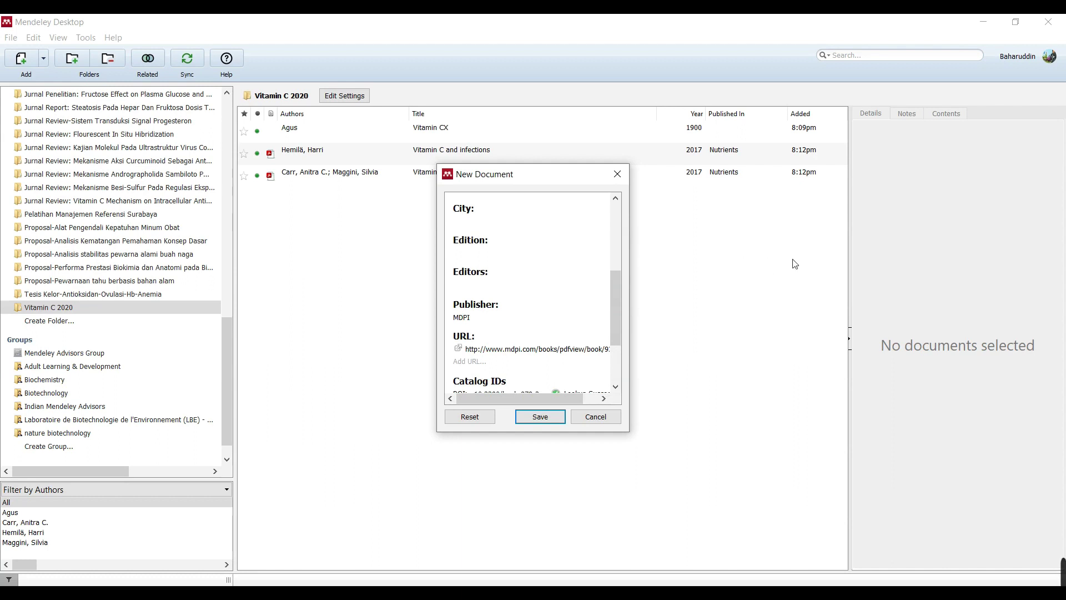
Step: Review the retrieved book details for Vitamin C and Human Health, save the entry, and select it in the folder
{"action": "scroll", "coordinate": [475, 300], "scroll_direction": "up", "scroll_amount": 10}
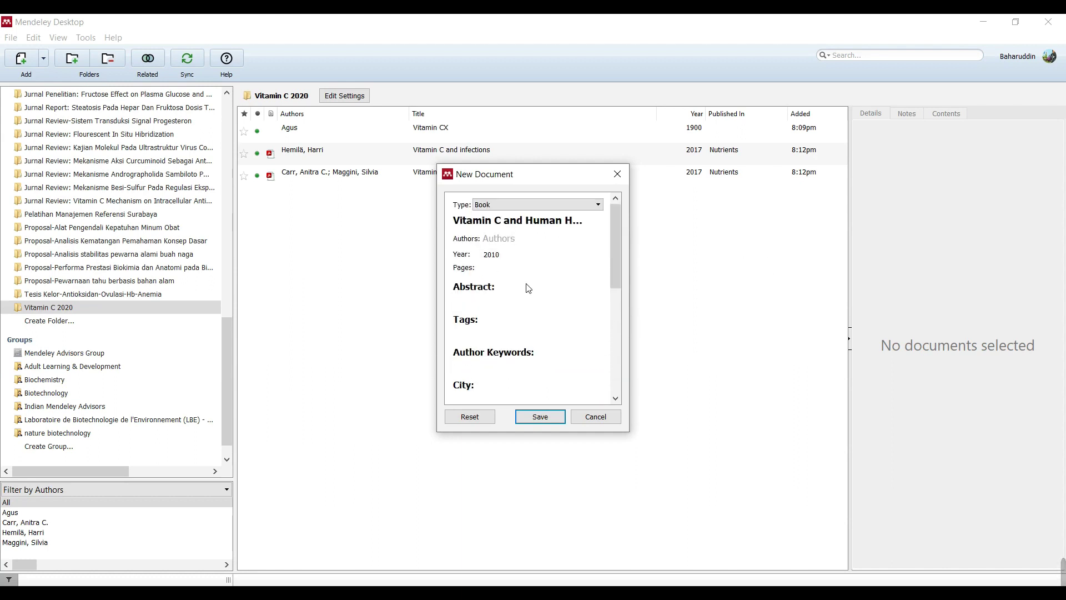
{"action": "scroll", "coordinate": [539, 290], "scroll_direction": "down", "scroll_amount": 5}
{"action": "scroll", "coordinate": [537, 285], "scroll_direction": "up", "scroll_amount": 3}
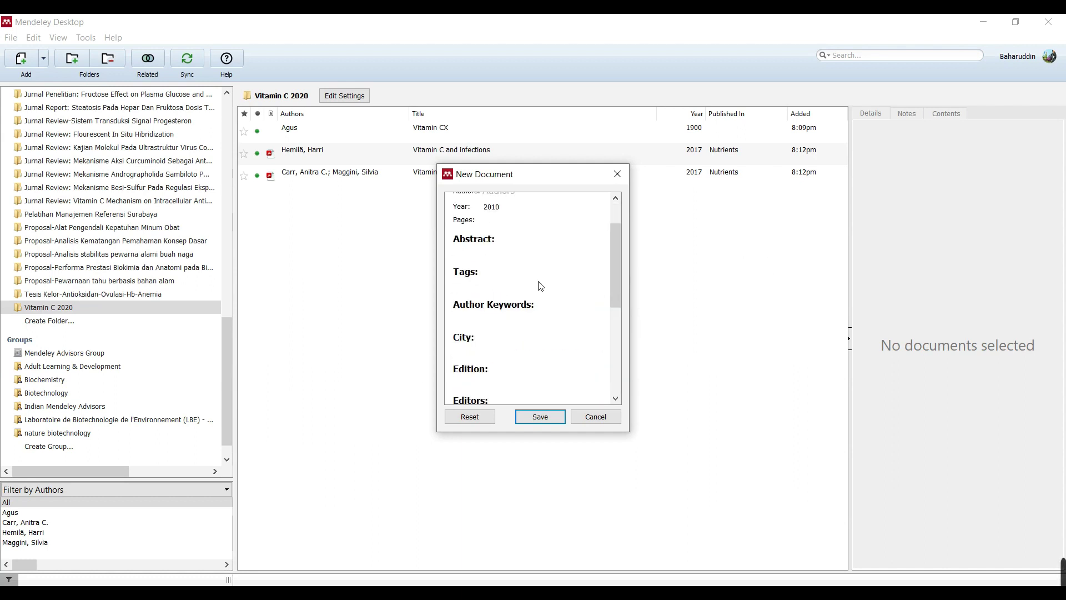
{"action": "scroll", "coordinate": [554, 293], "scroll_direction": "down", "scroll_amount": 3}
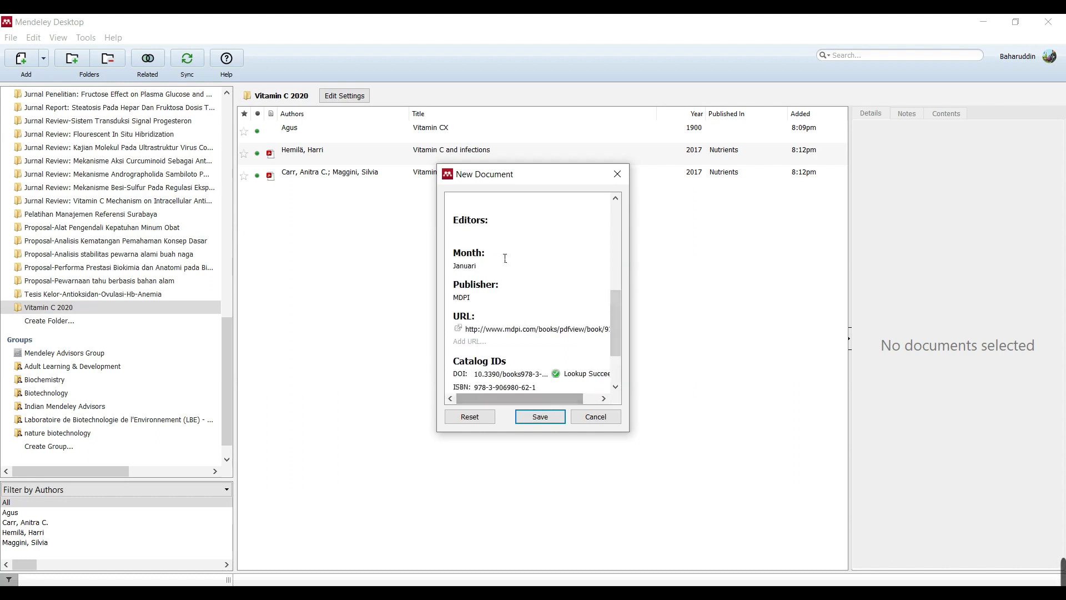
{"action": "left_click", "coordinate": [538, 414]}
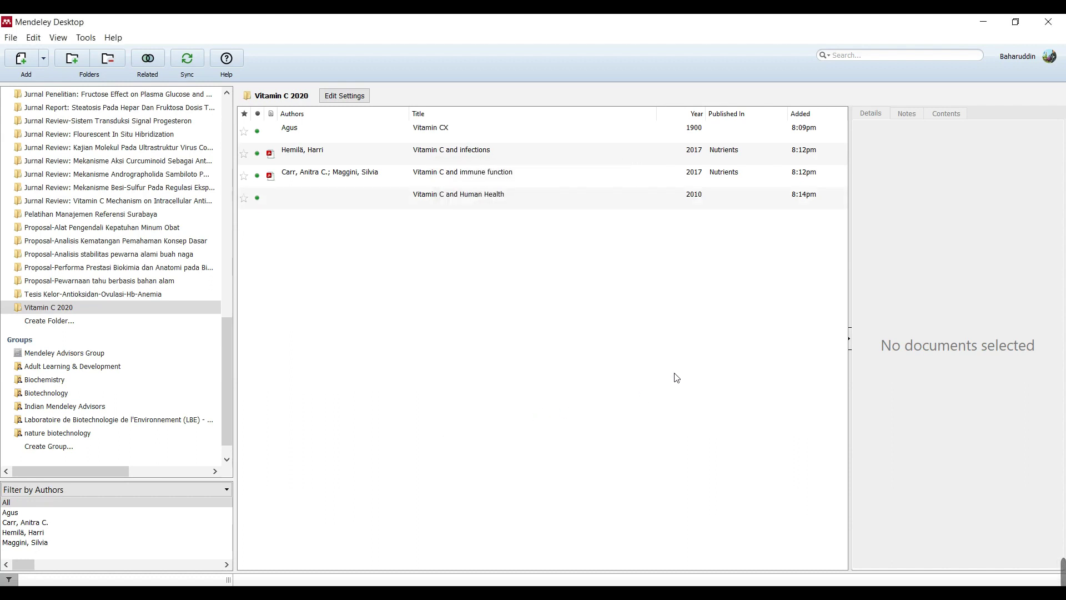
{"action": "left_click", "coordinate": [461, 195]}
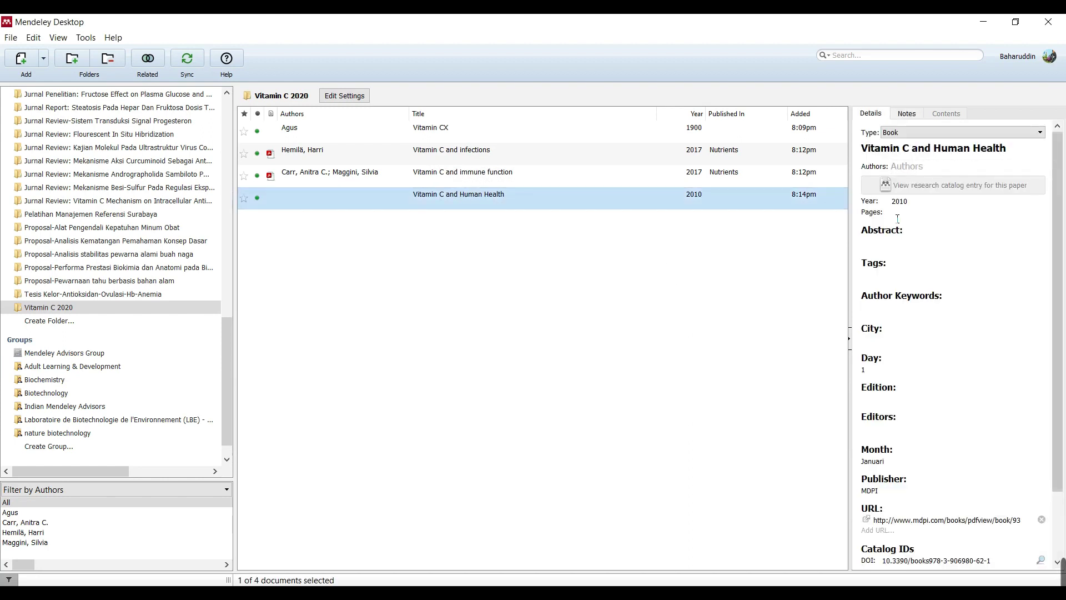
Step: Switch to Chrome, open The Pharmacokinetics of Vitamin C from the Google results, and copy its DOI, 10.3390/nu11102412
{"action": "key", "text": "alt+Tab"}
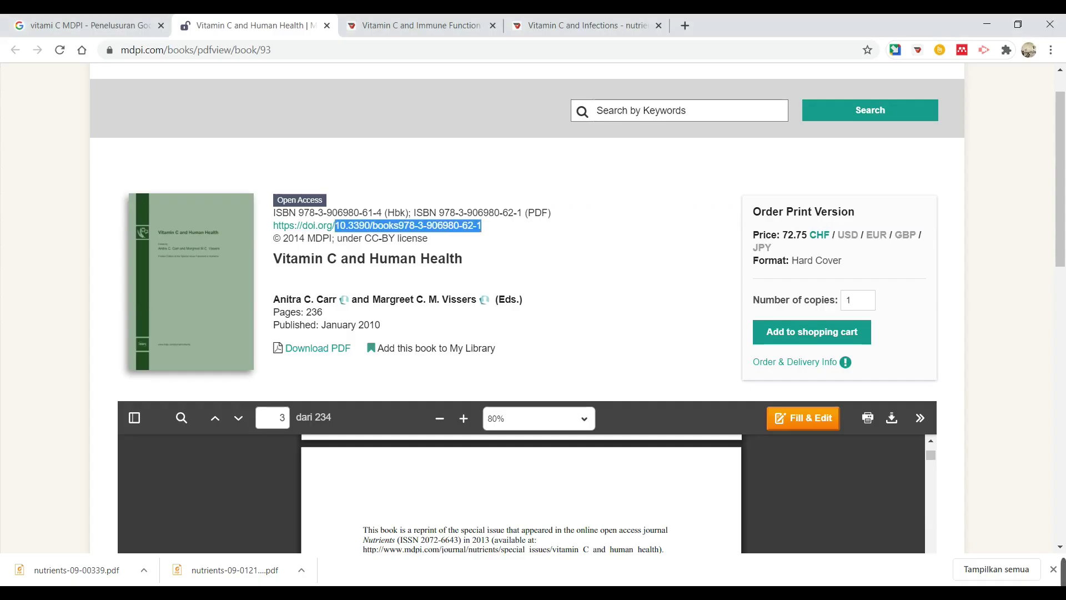
{"action": "left_click", "coordinate": [470, 23]}
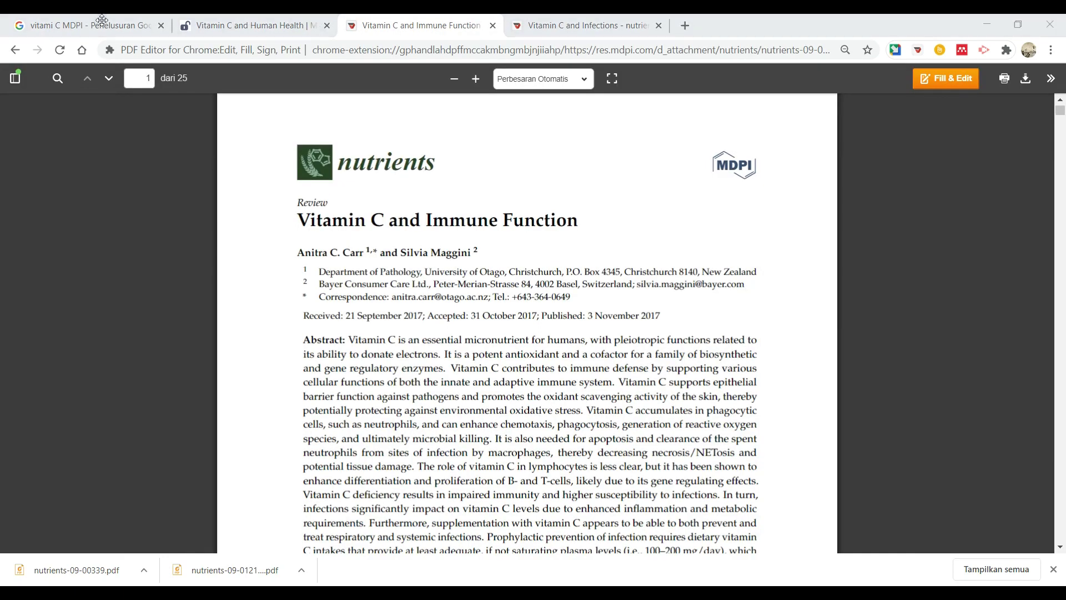
{"action": "left_click", "coordinate": [102, 23]}
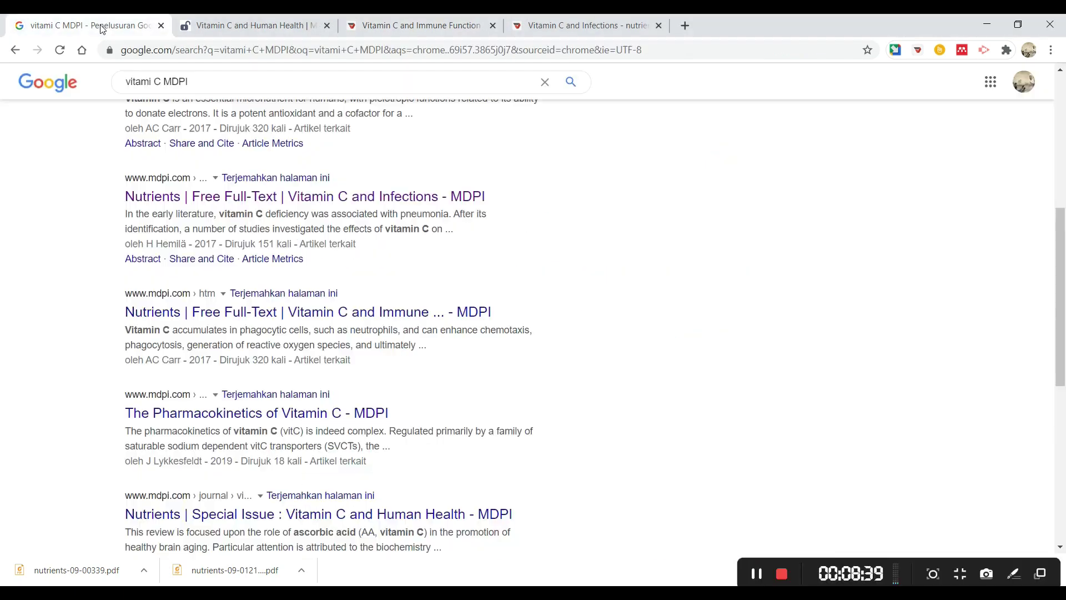
{"action": "right_click", "coordinate": [281, 419]}
{"action": "left_click", "coordinate": [321, 428]}
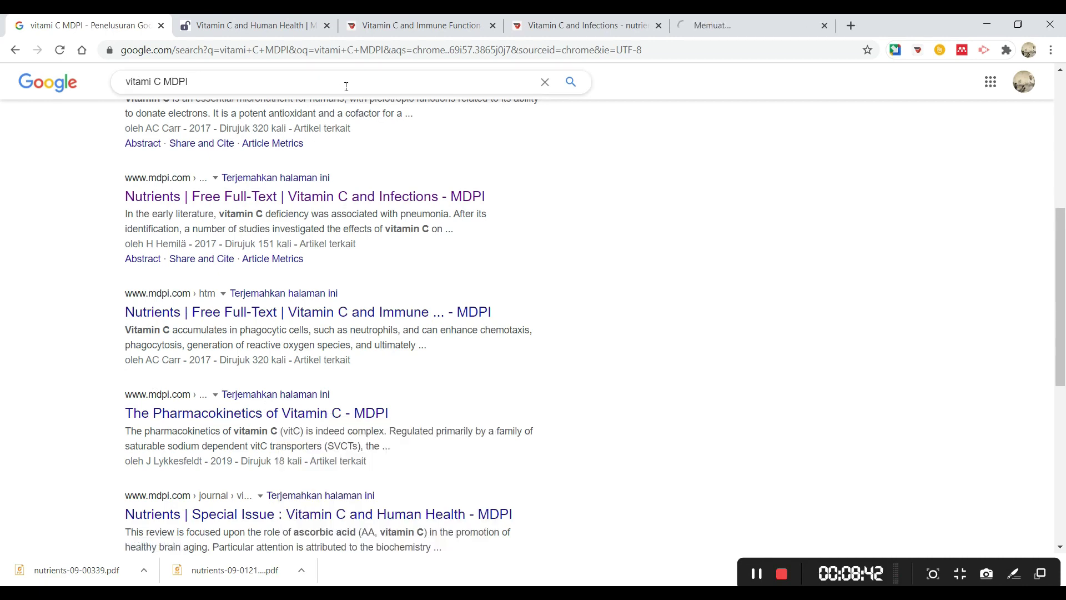
{"action": "left_click", "coordinate": [742, 27]}
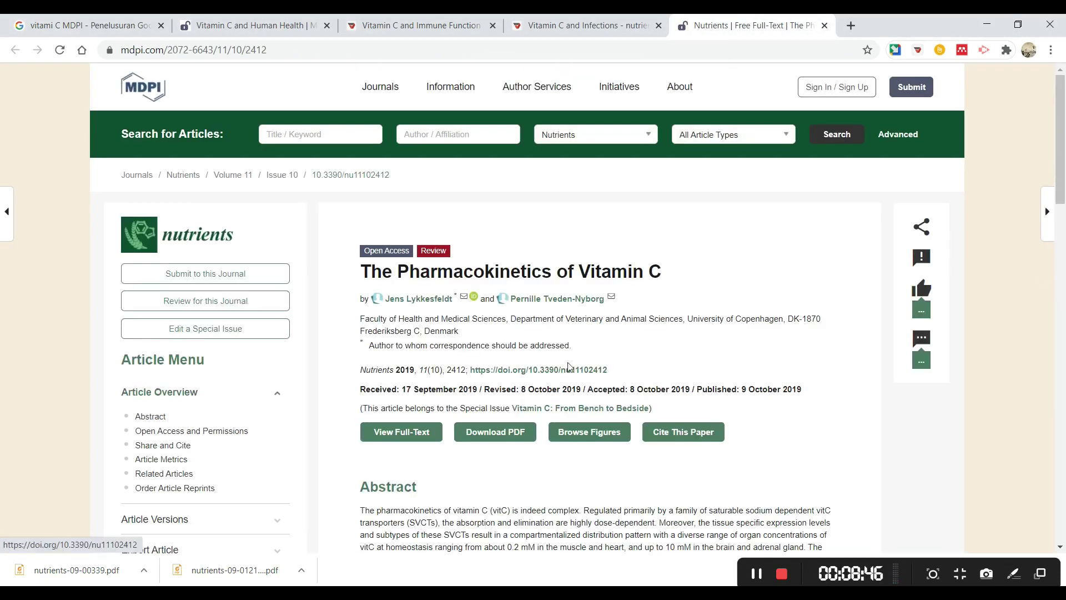
{"action": "left_click_drag", "start_coordinate": [617, 370], "coordinate": [536, 375]}
{"action": "key", "text": "ctrl+c"}
Step: In Mendeley, create a manual entry in the Vitamin C 2020 folder from DOI 10.3390/nu11102412, look up its details, save it, and select it
{"action": "left_click", "coordinate": [218, 592]}
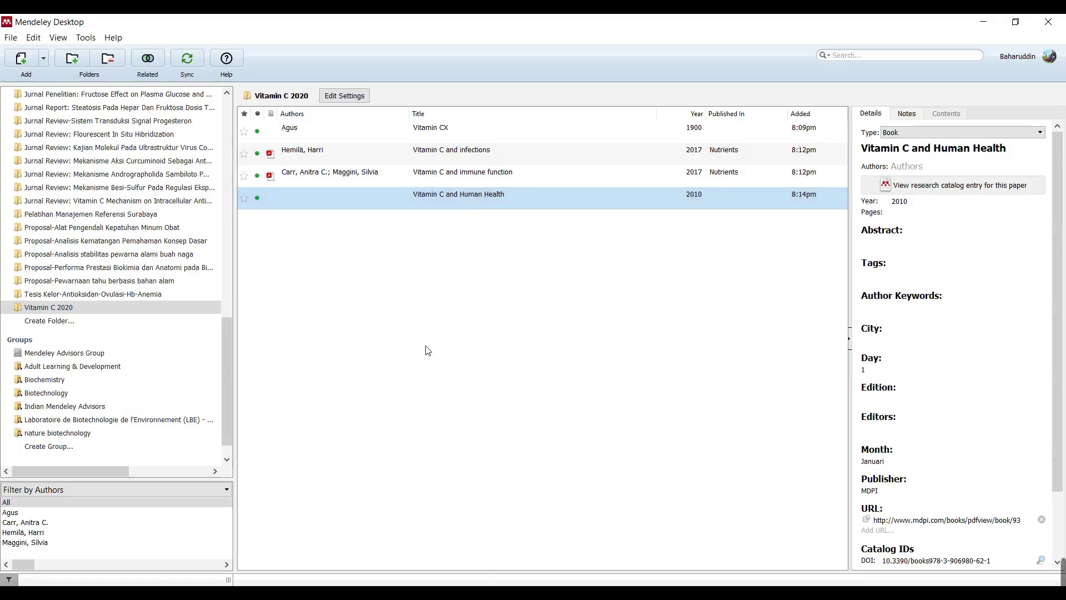
{"action": "right_click", "coordinate": [426, 350]}
{"action": "left_click", "coordinate": [492, 377]}
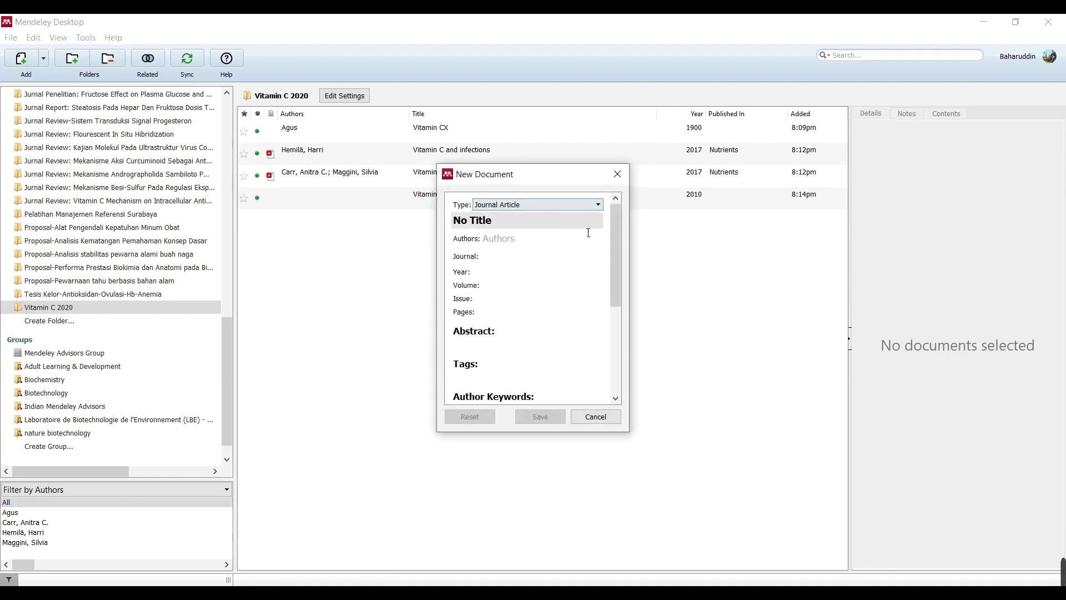
{"action": "left_click_drag", "start_coordinate": [616, 247], "coordinate": [575, 347]}
{"action": "left_click", "coordinate": [554, 310]}
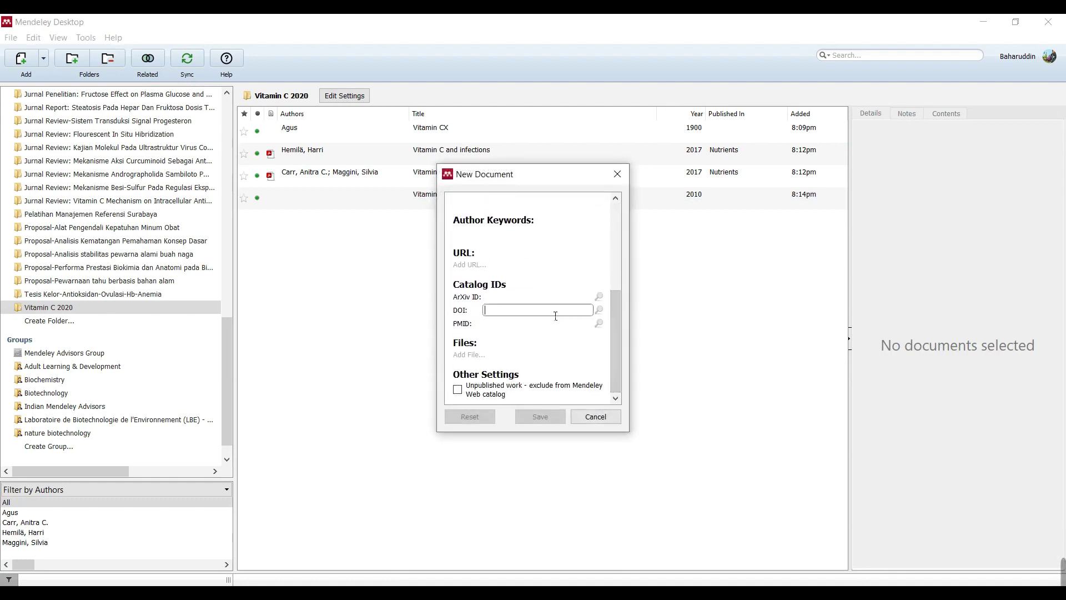
{"action": "key", "text": "ctrl+v"}
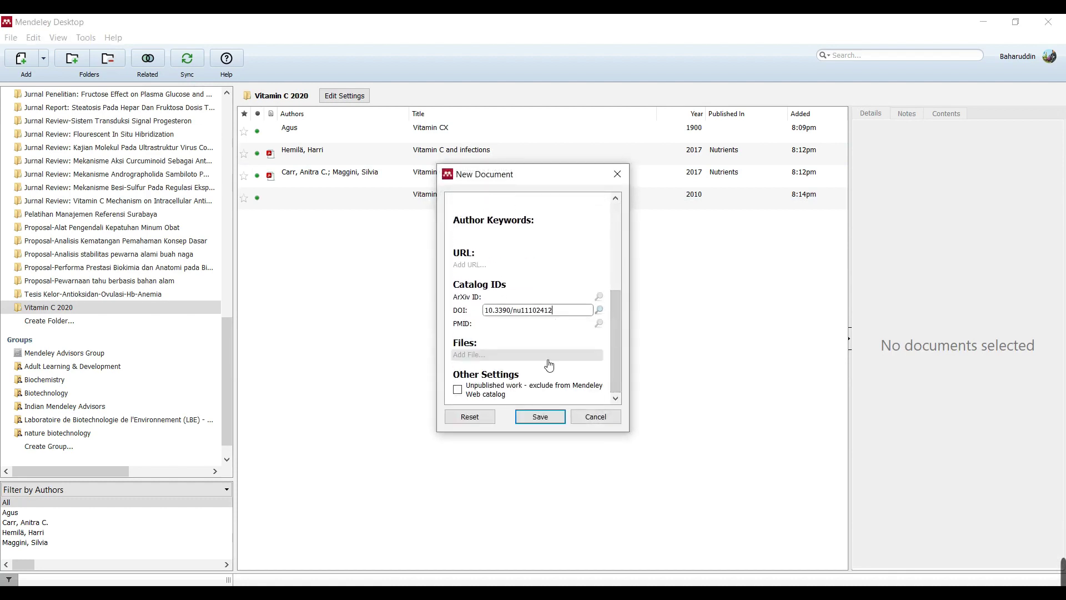
{"action": "left_click", "coordinate": [601, 312]}
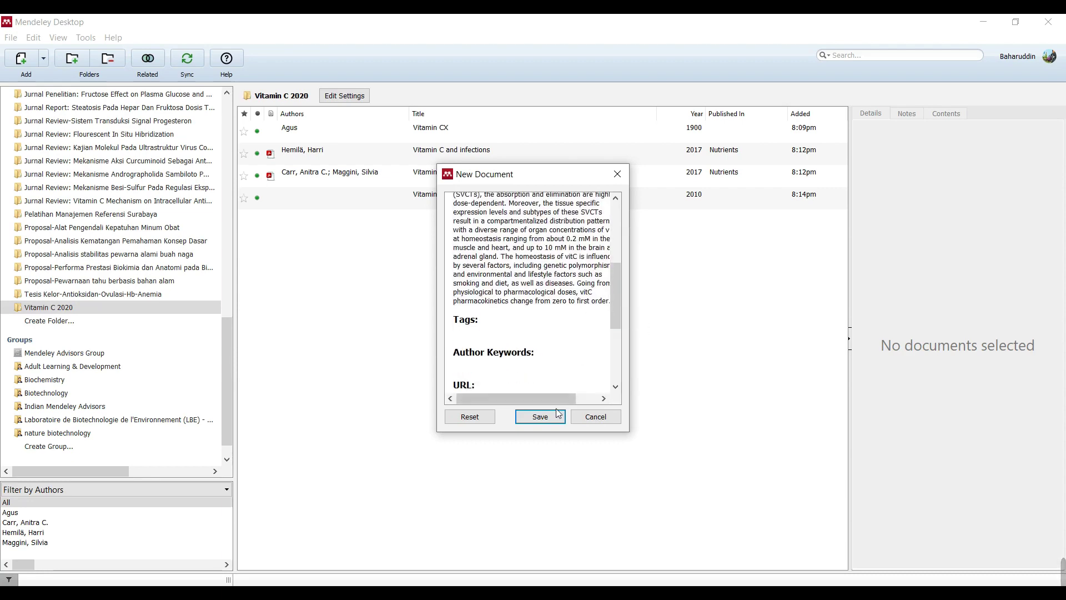
{"action": "left_click", "coordinate": [539, 417]}
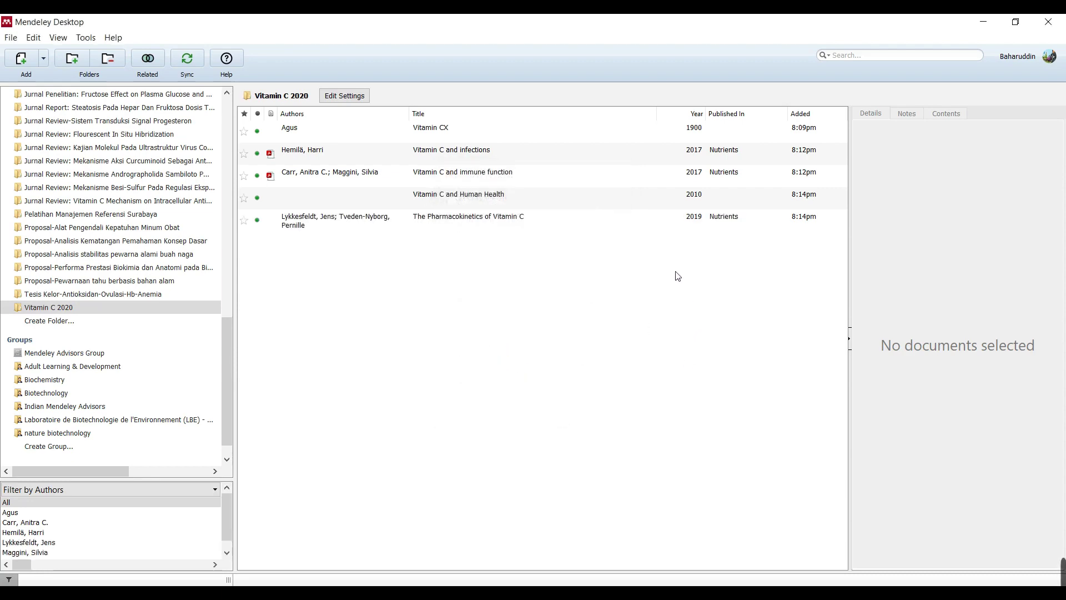
{"action": "left_click", "coordinate": [514, 219]}
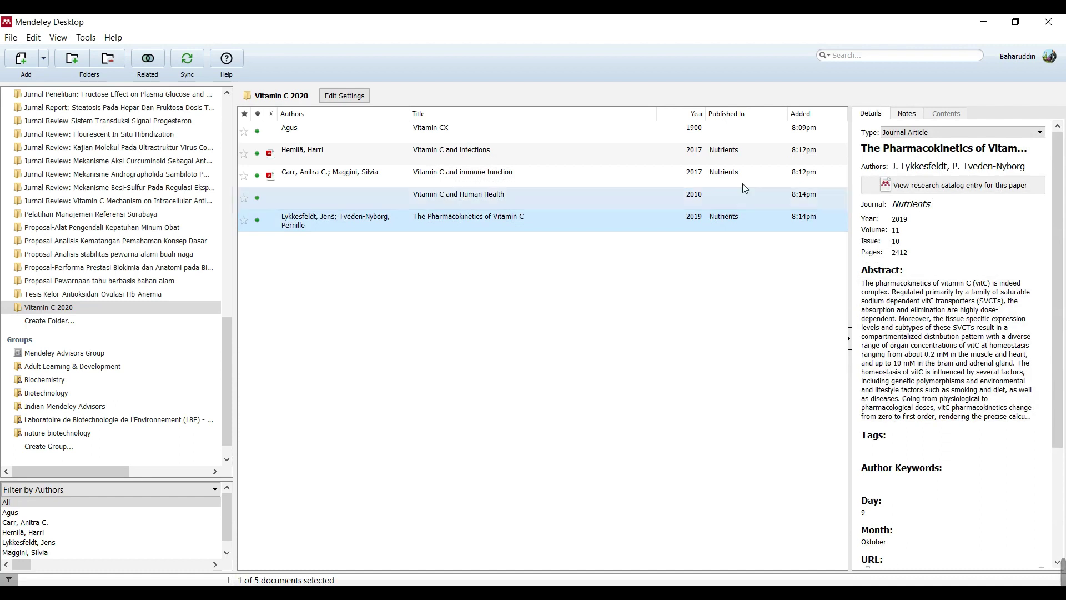
Step: Remove Vitamin C and Human Health from the Vitamin C 2020 folder and review the details of The Pharmacokinetics of Vitamin C
{"action": "left_click", "coordinate": [529, 196]}
{"action": "right_click", "coordinate": [527, 196]}
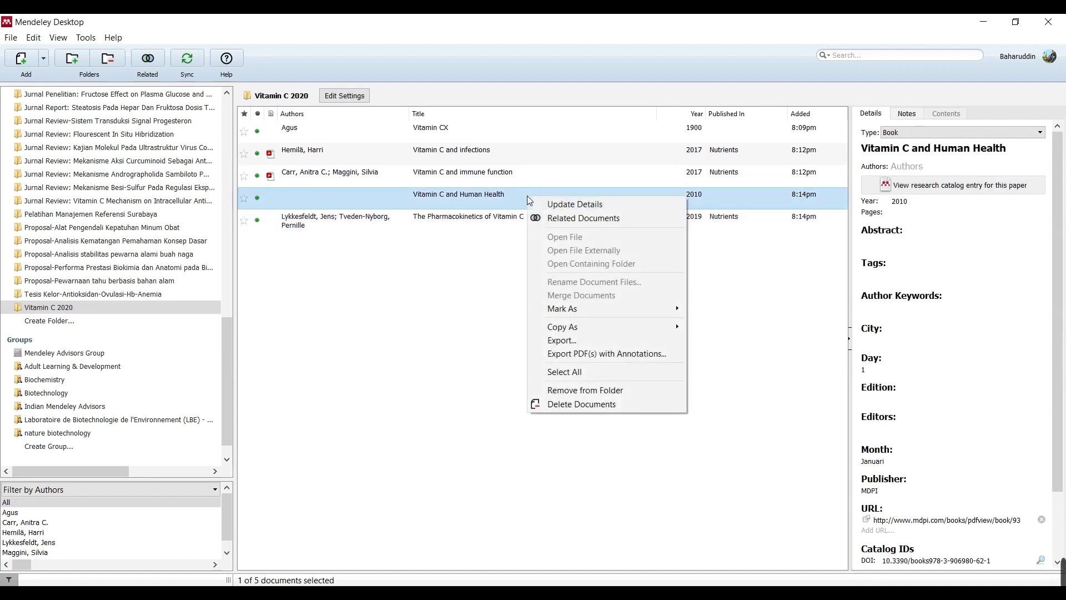
{"action": "left_click", "coordinate": [578, 390]}
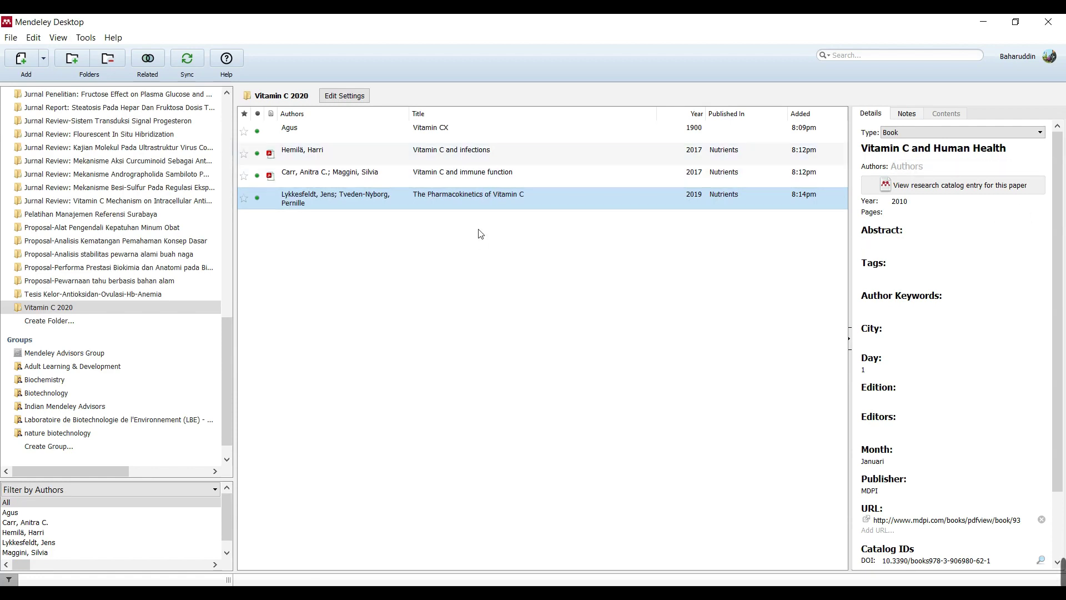
{"action": "left_click", "coordinate": [464, 195]}
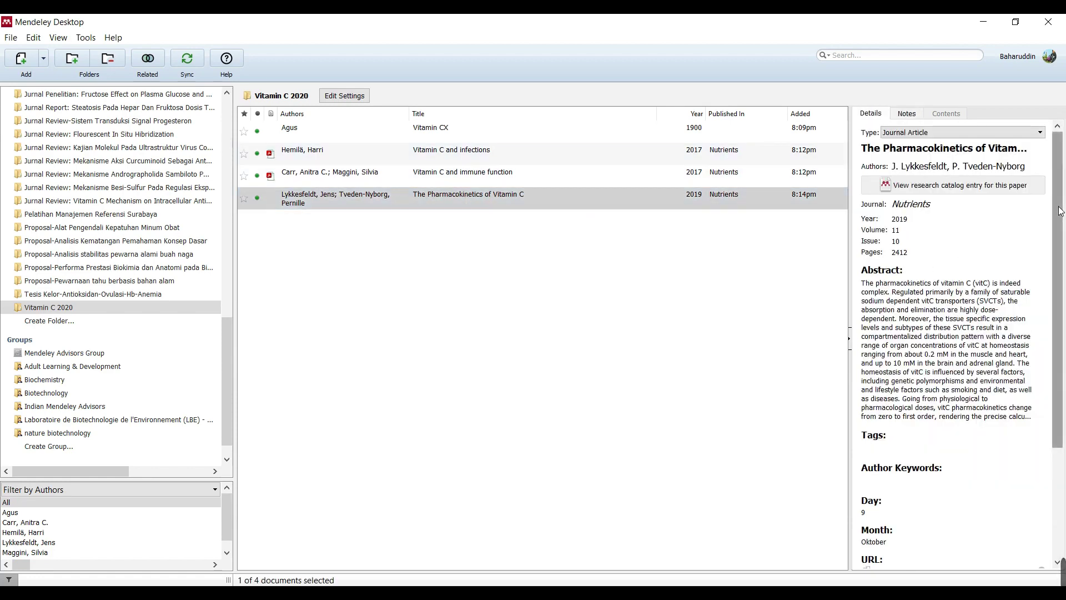
{"action": "left_click_drag", "start_coordinate": [1060, 245], "coordinate": [1064, 352]}
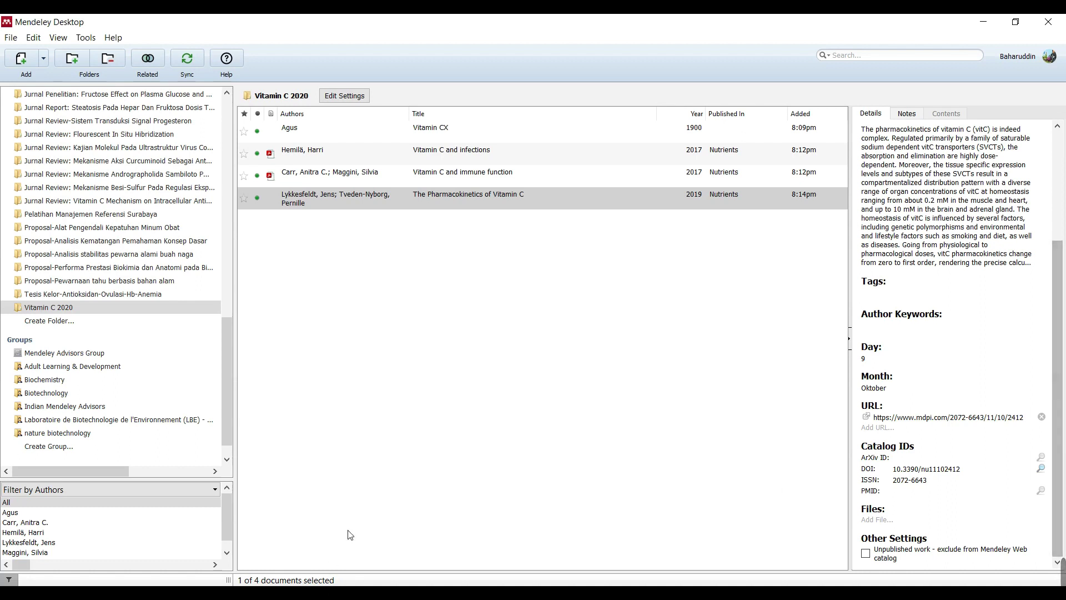
Step: Switch to the Word article and duplicate the second body paragraph directly below itself, above Daftar Pustaka
{"action": "key", "text": "alt+Tab"}
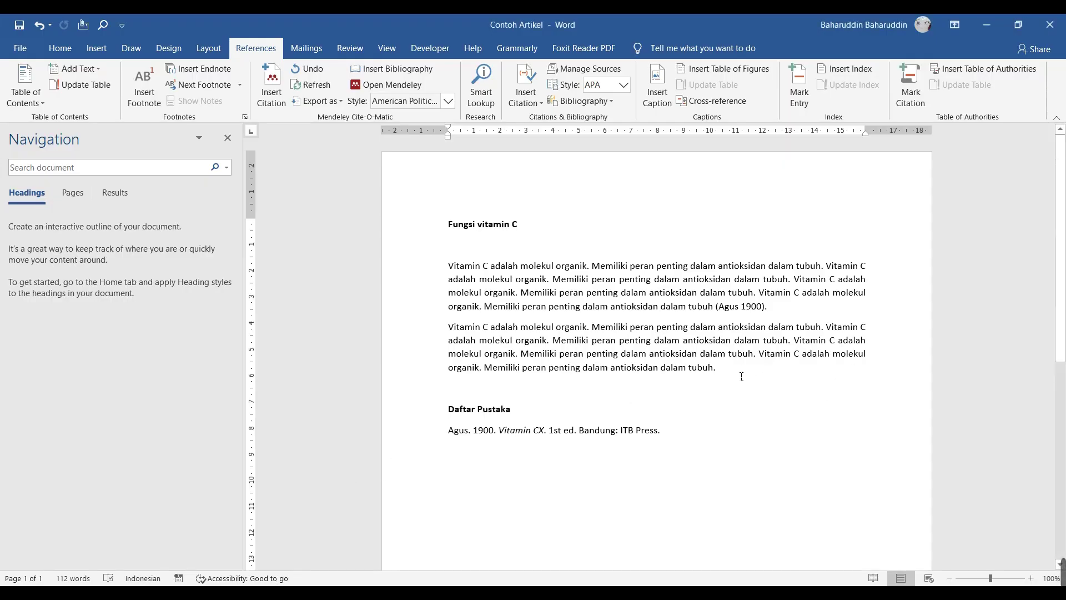
{"action": "left_click_drag", "start_coordinate": [742, 377], "coordinate": [463, 329]}
{"action": "key", "text": "ctrl+c"}
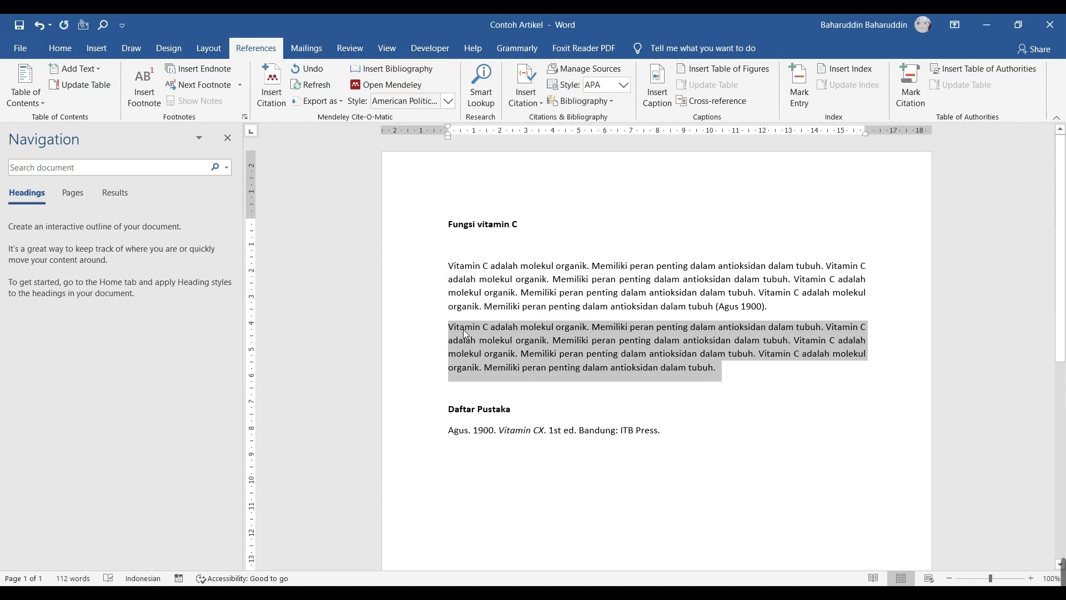
{"action": "left_click", "coordinate": [477, 389]}
{"action": "key", "text": "ctrl+v"}
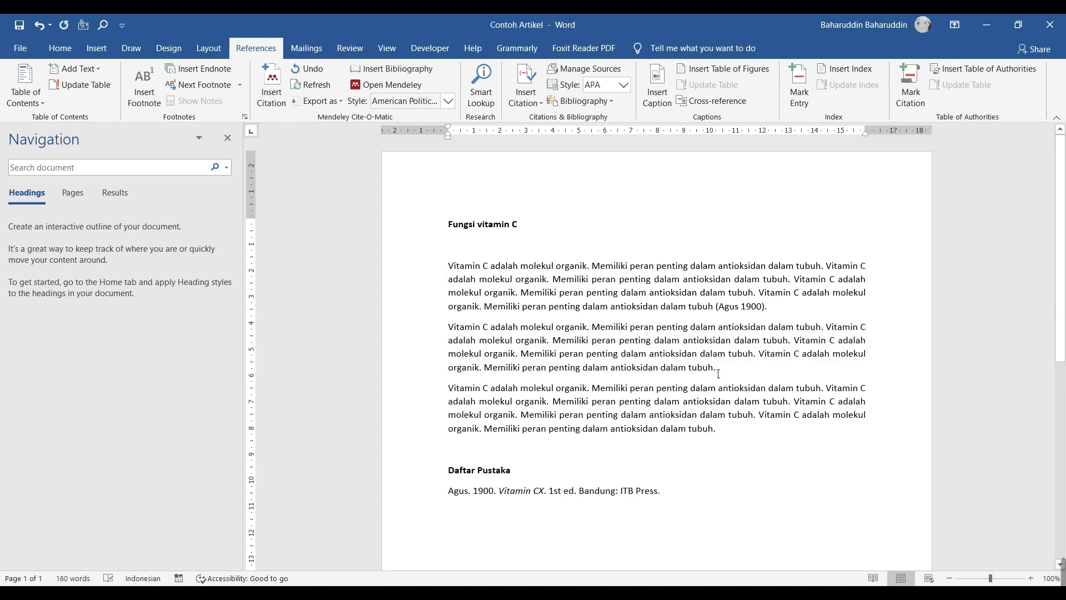
Step: Cite Vitamin C and infections together with Vitamin C and immune function from Mendeley at the end of the second body paragraph
{"action": "left_click", "coordinate": [282, 86]}
{"action": "left_click", "coordinate": [913, 408]}
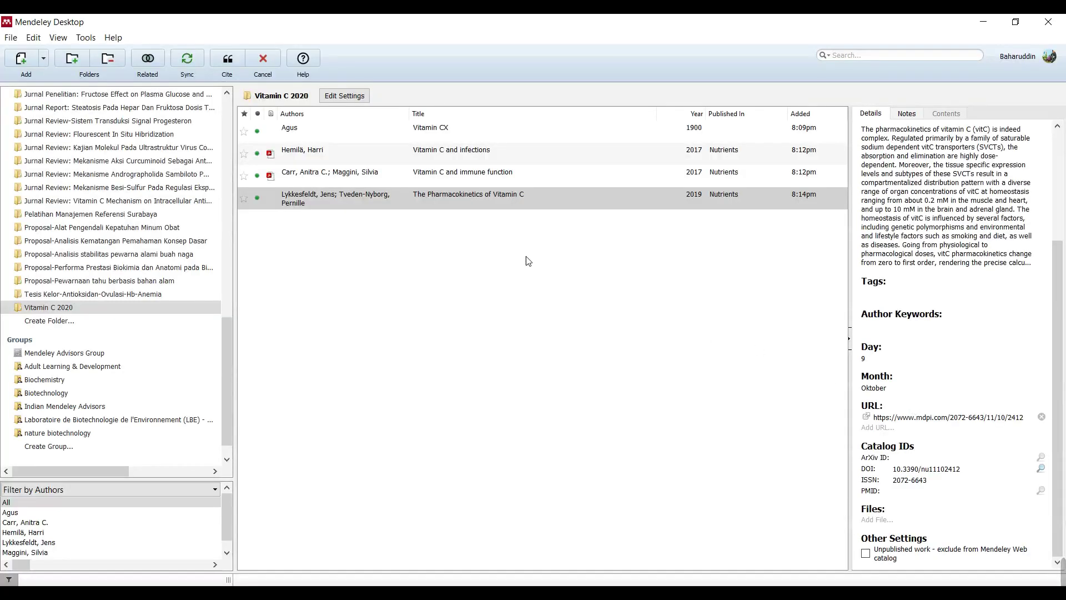
{"action": "left_click", "coordinate": [441, 199]}
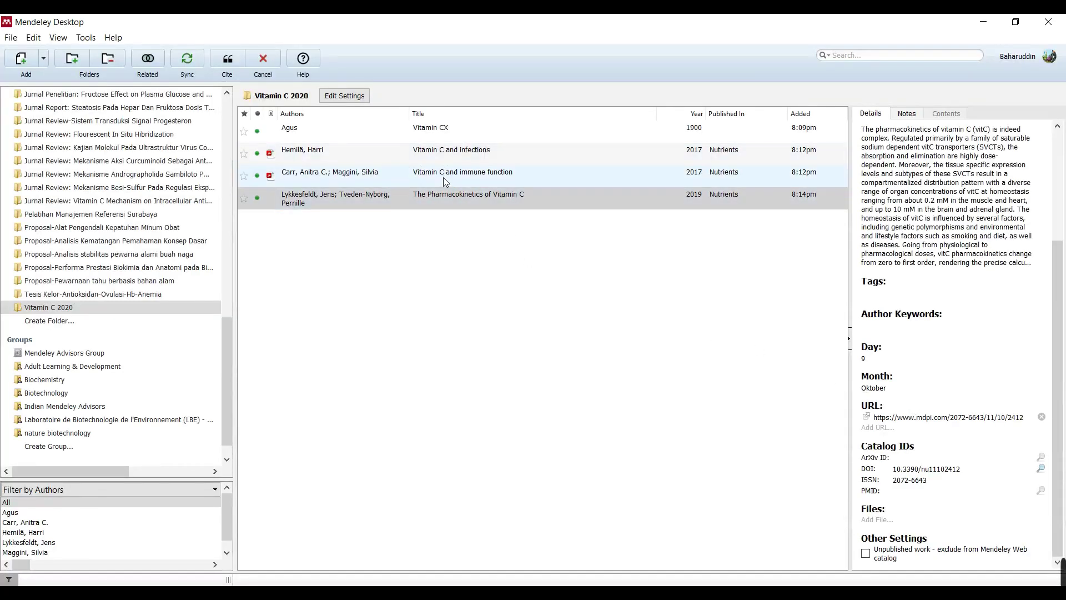
{"action": "left_click", "coordinate": [454, 154]}
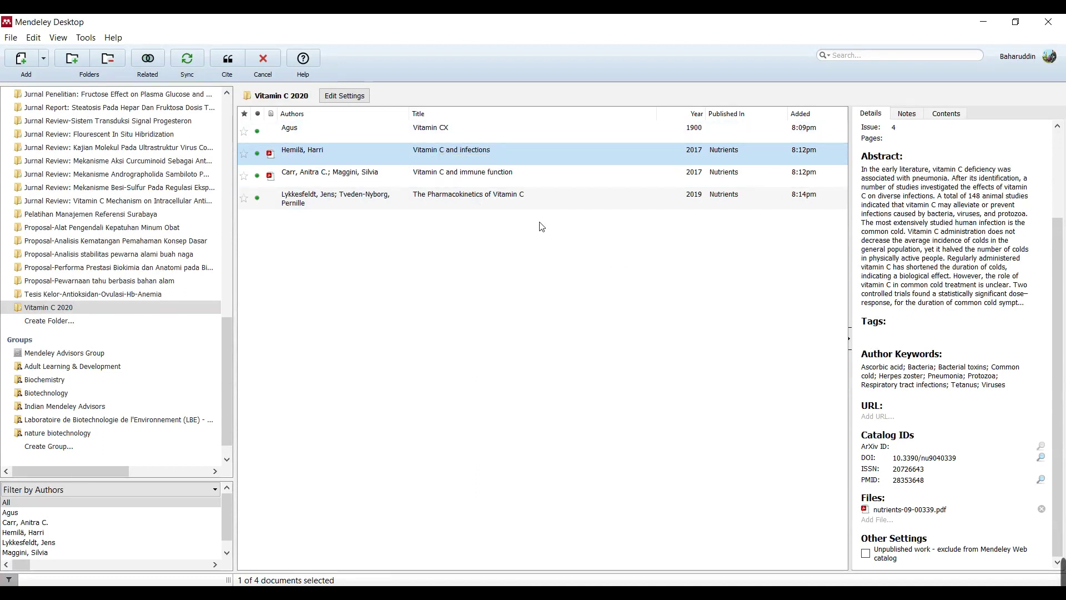
{"action": "left_click", "coordinate": [474, 176], "text": "ctrl"}
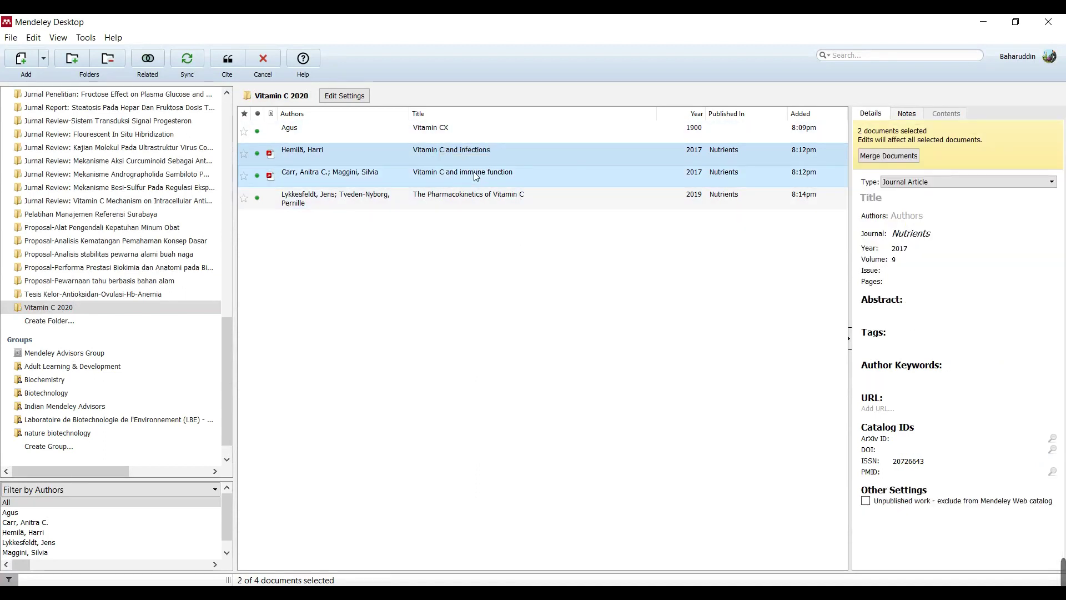
{"action": "left_click", "coordinate": [227, 59]}
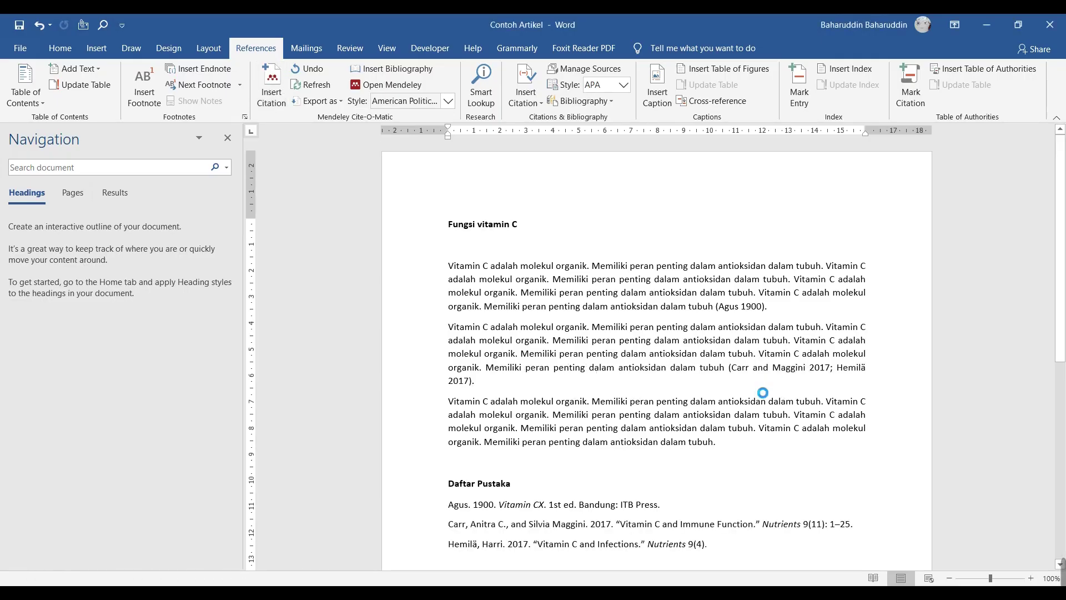
{"action": "left_click", "coordinate": [793, 384]}
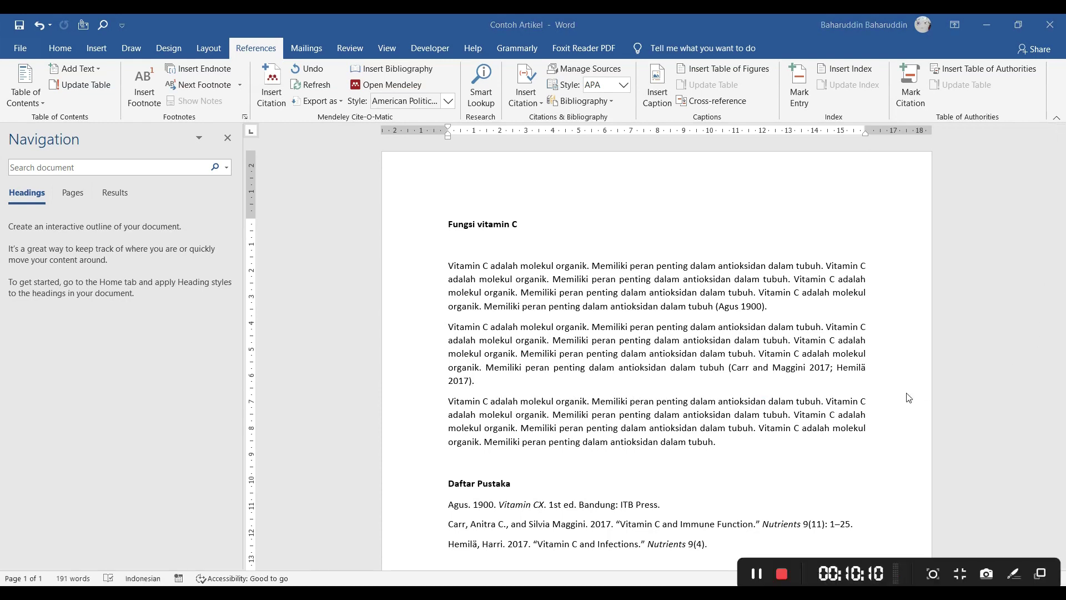
{"action": "left_click", "coordinate": [835, 395]}
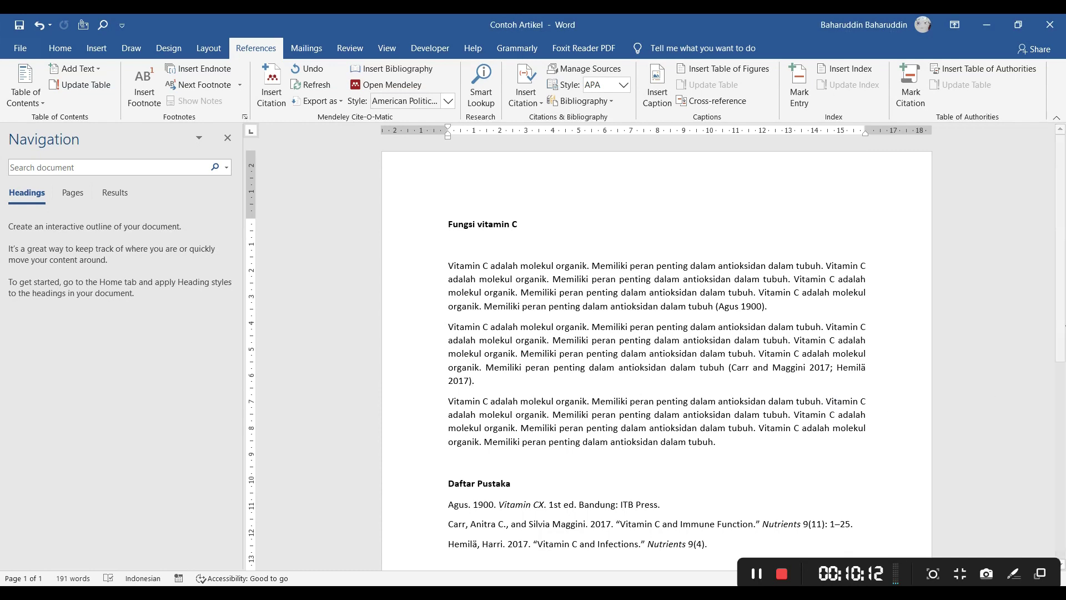
Step: Cite The Pharmacokinetics of Vitamin C from Mendeley at the end of the third body paragraph, before its final period
{"action": "scroll", "coordinate": [835, 395], "scroll_direction": "down", "scroll_amount": 3}
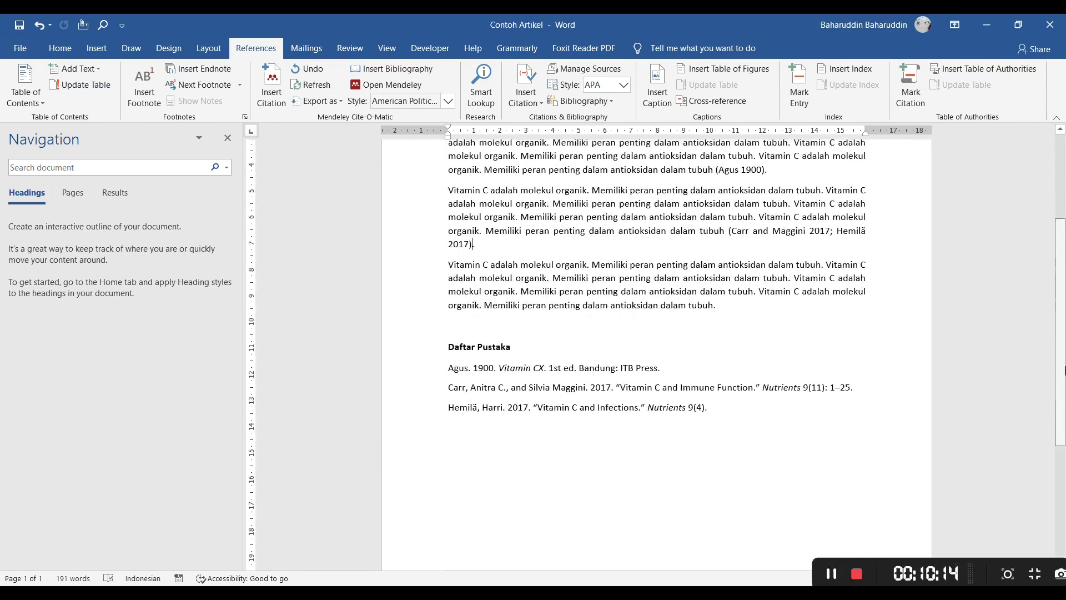
{"action": "scroll", "coordinate": [1064, 369], "scroll_direction": "down", "scroll_amount": 1}
{"action": "left_click", "coordinate": [733, 361]}
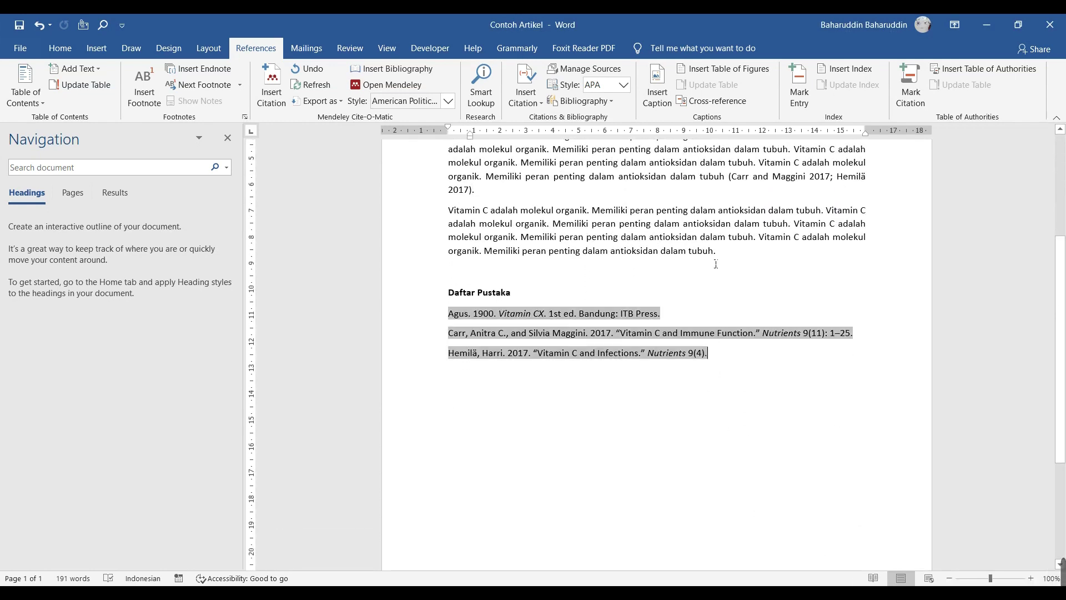
{"action": "left_click", "coordinate": [717, 258]}
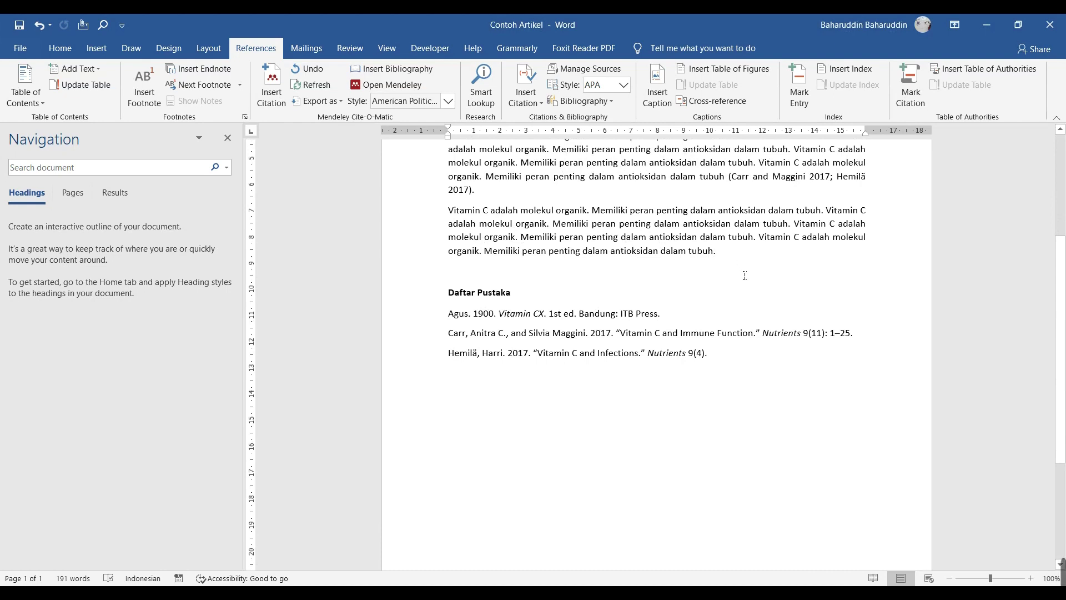
{"action": "left_click", "coordinate": [277, 89]}
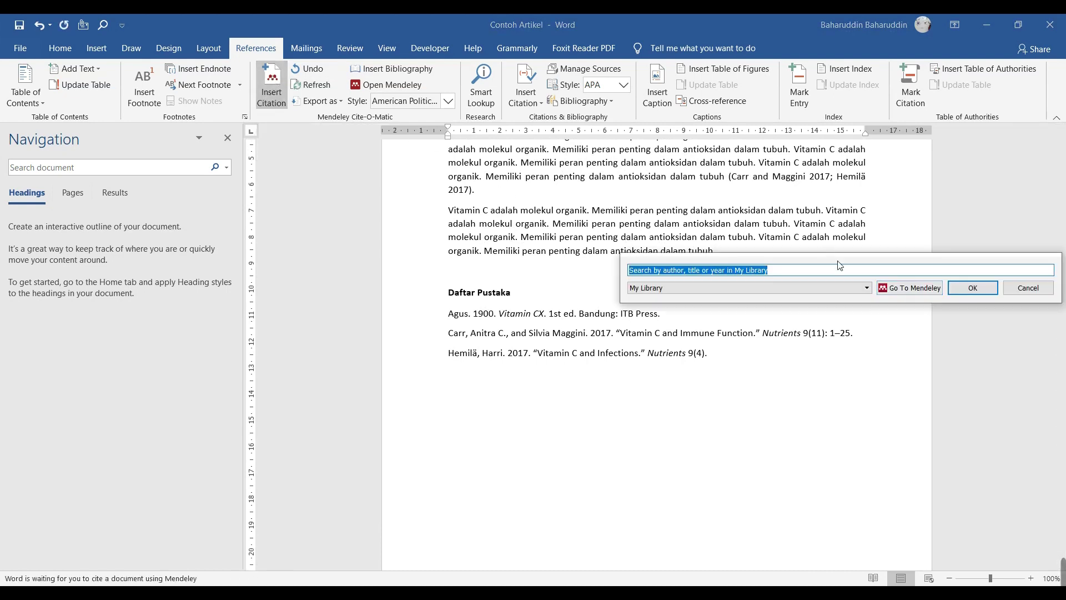
{"action": "left_click", "coordinate": [906, 287]}
{"action": "left_click", "coordinate": [339, 194]}
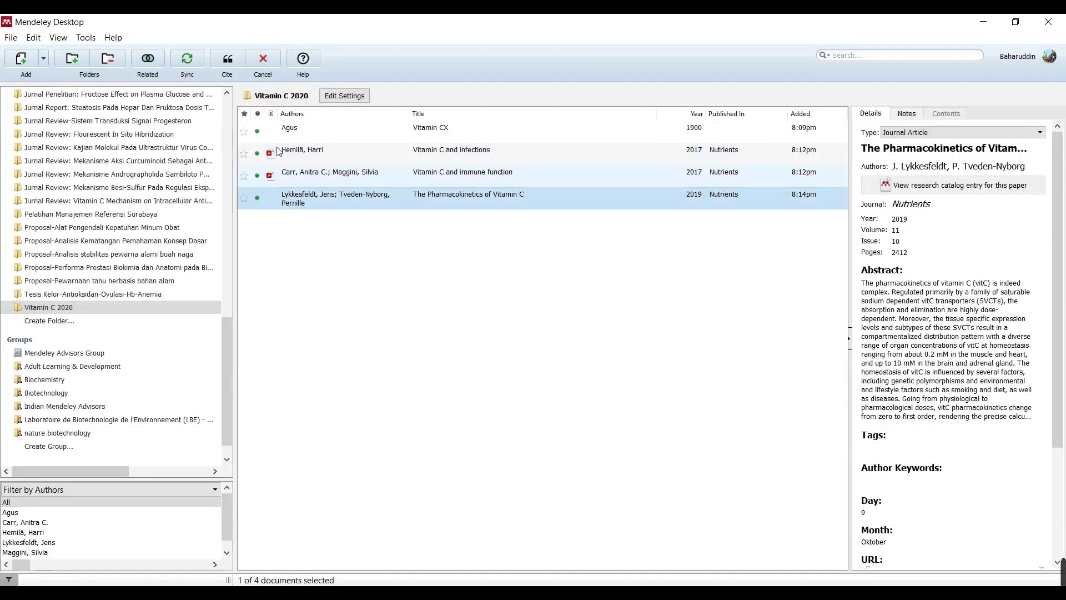
{"action": "left_click", "coordinate": [220, 60]}
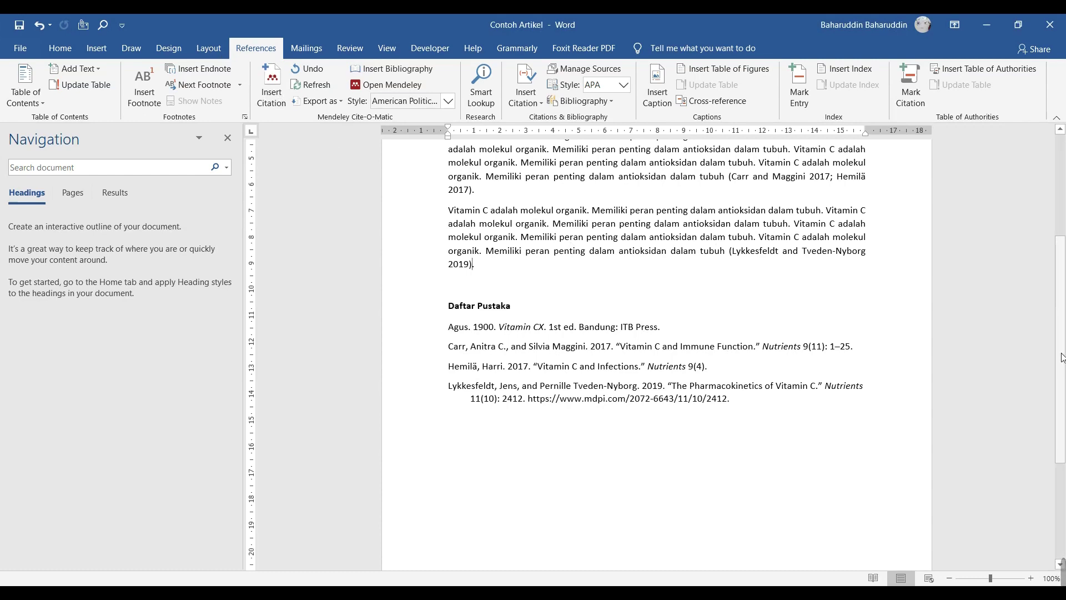
Step: Try the Mendeley citation styles Modern Humanities Research Association 3rd edition (note with bibliography) and American Medical Association on the article
{"action": "scroll", "coordinate": [1061, 288], "scroll_direction": "up", "scroll_amount": 3}
{"action": "scroll", "coordinate": [1062, 288], "scroll_direction": "down", "scroll_amount": 1}
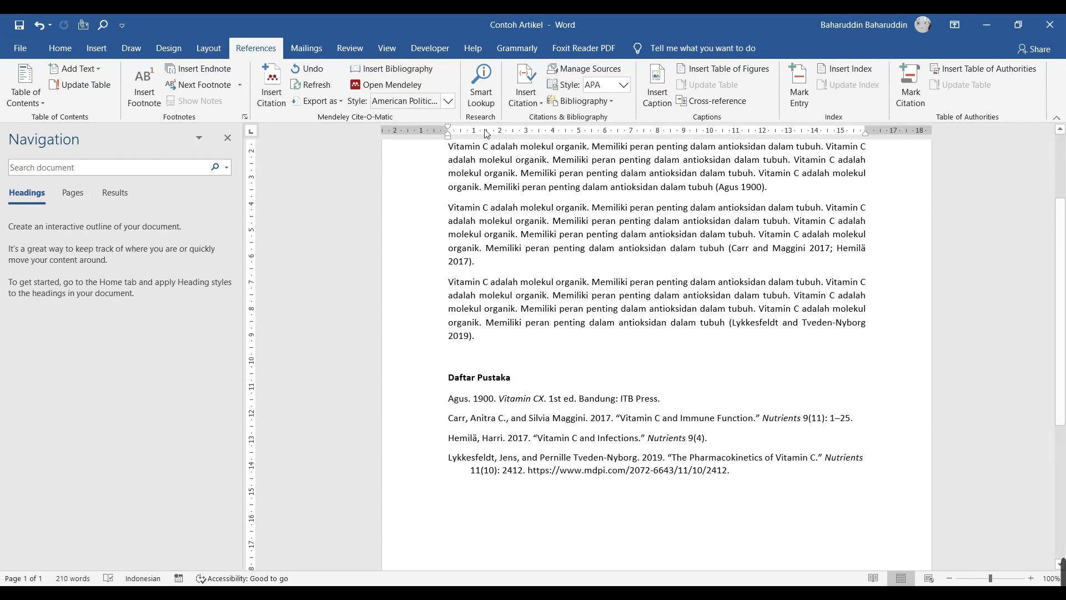
{"action": "left_click", "coordinate": [449, 101]}
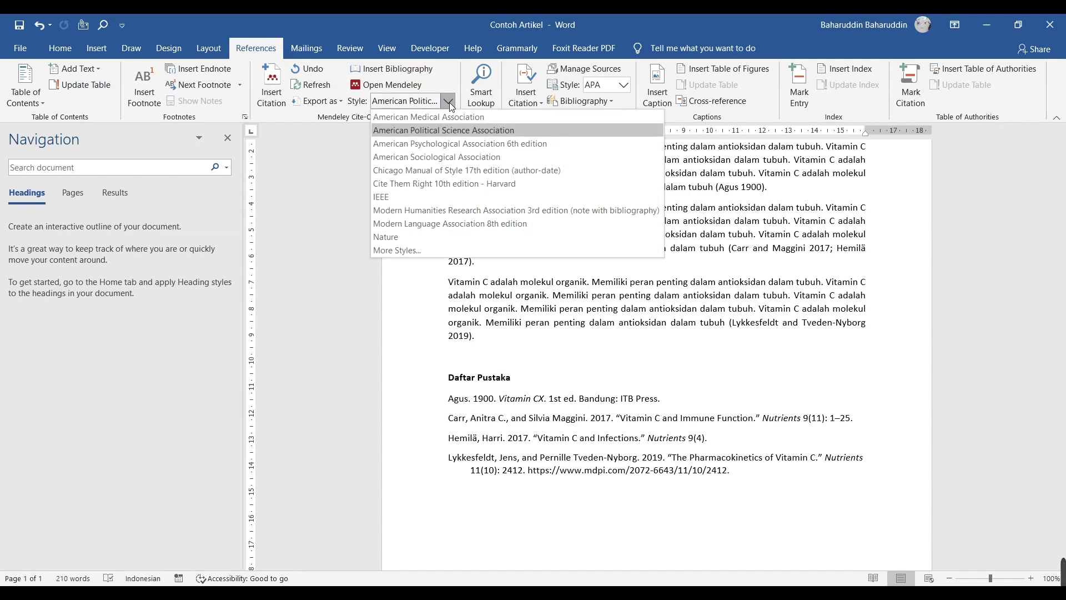
{"action": "left_click", "coordinate": [437, 211]}
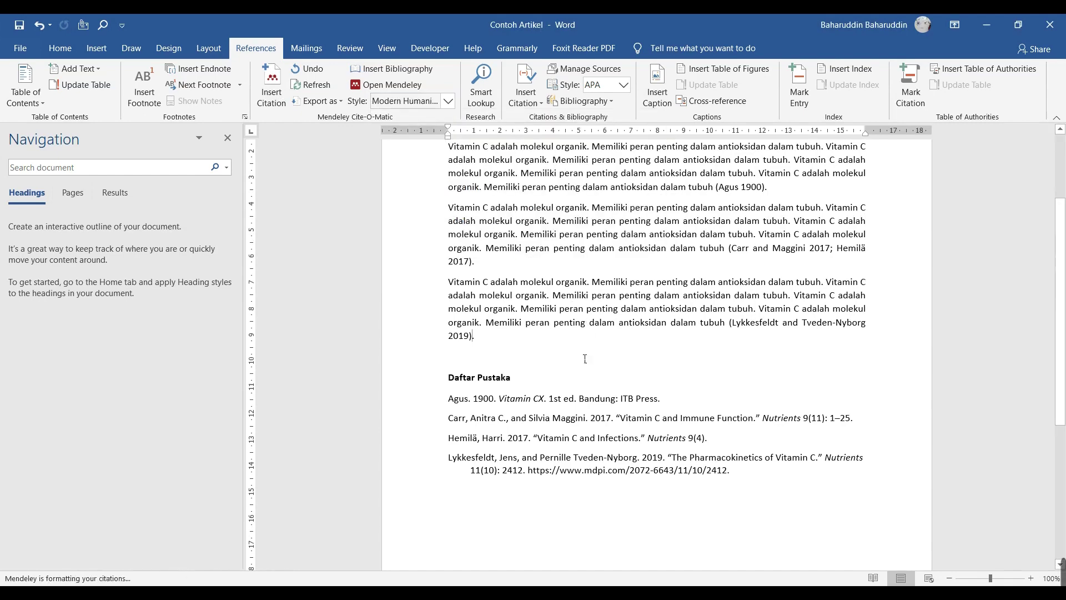
{"action": "left_click", "coordinate": [450, 102]}
{"action": "left_click", "coordinate": [461, 115]}
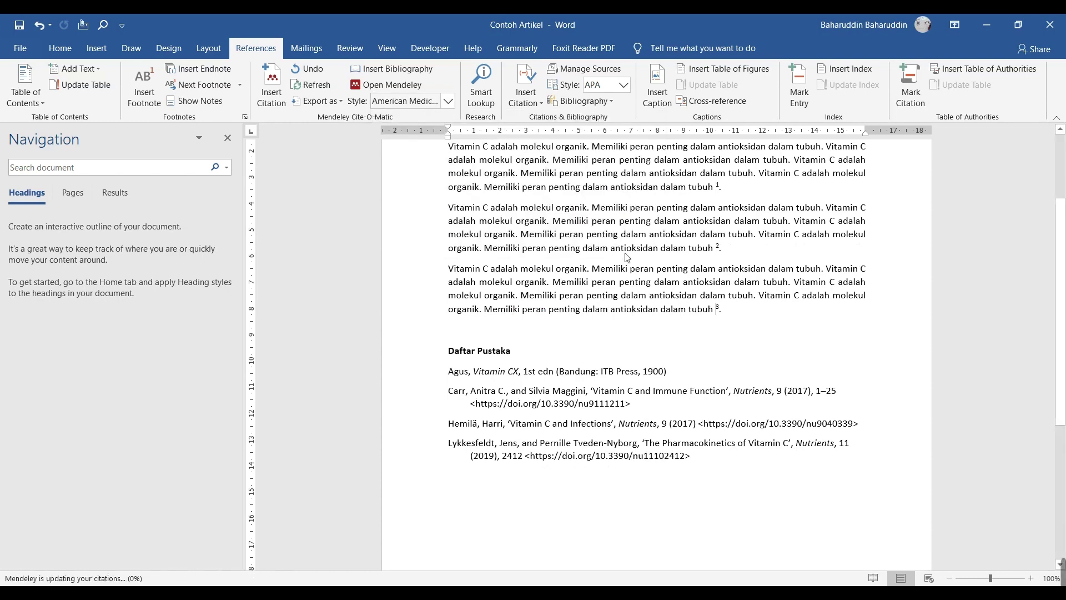
Step: Try the American Psychological Association 6th edition citation style, and return the article to American Political Science Association
{"action": "left_click", "coordinate": [448, 101]}
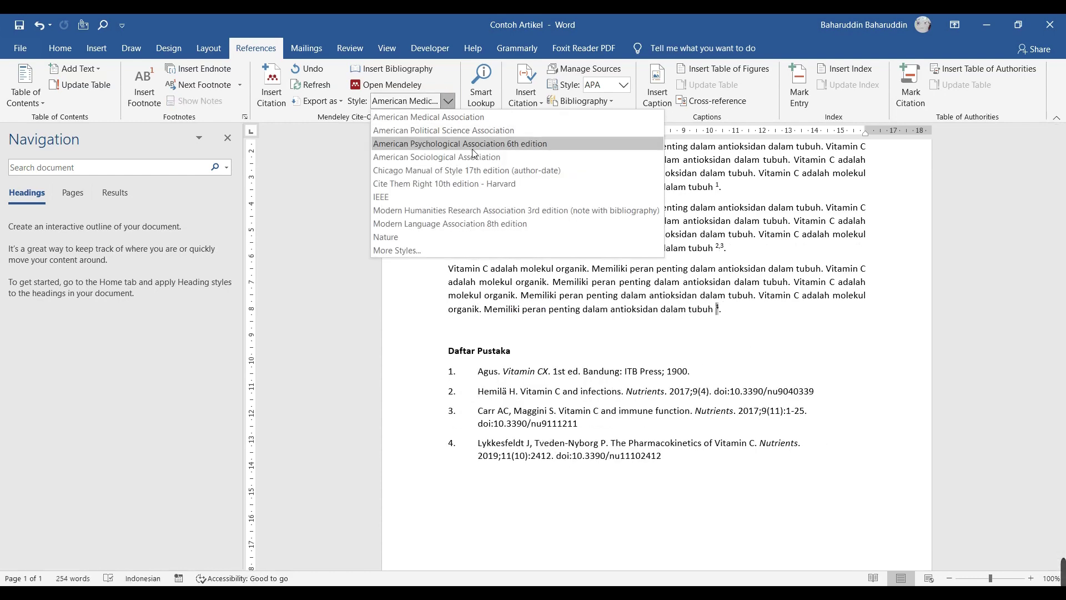
{"action": "key", "text": "Escape"}
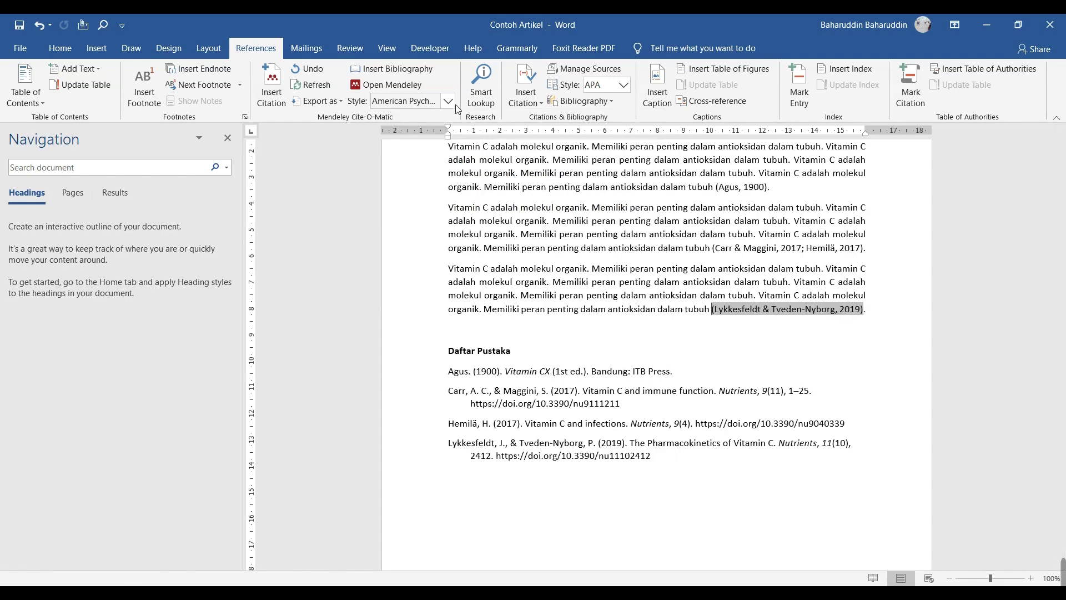
{"action": "left_click", "coordinate": [448, 100]}
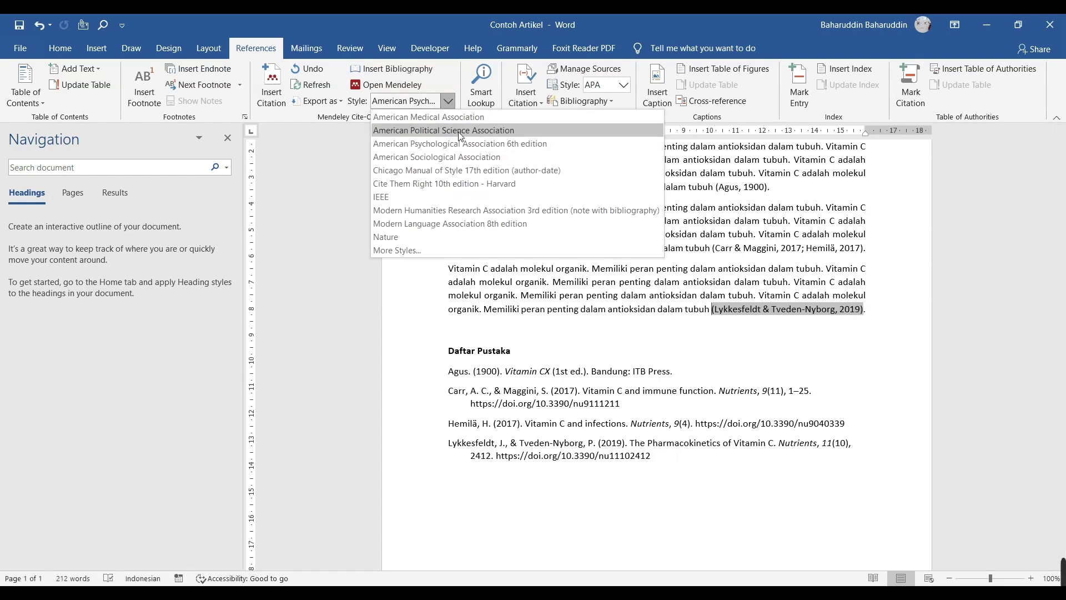
{"action": "left_click", "coordinate": [461, 115]}
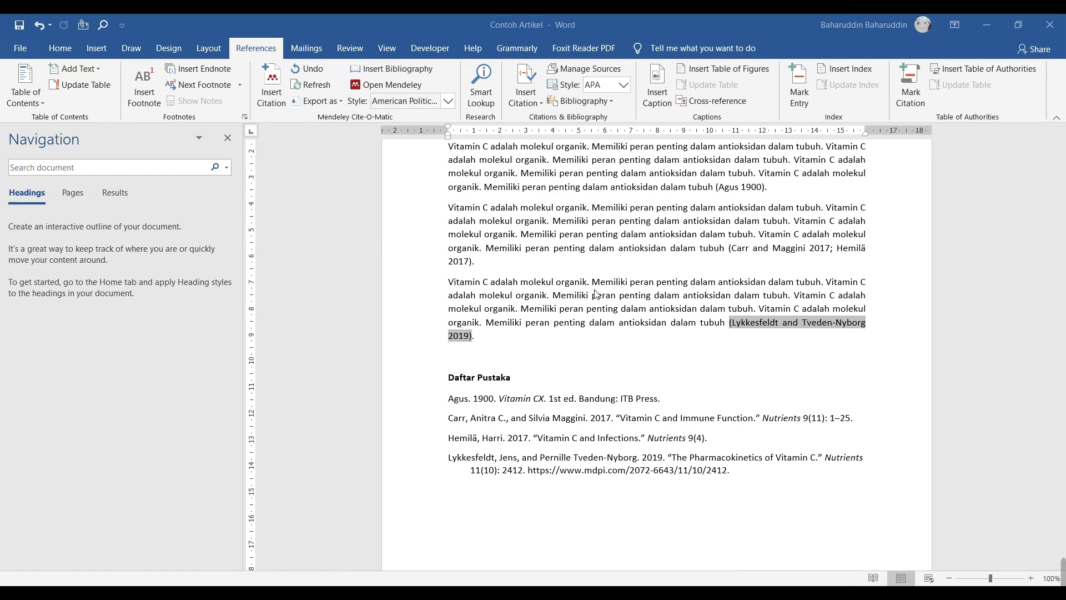
{"action": "scroll", "coordinate": [632, 273], "scroll_direction": "down", "scroll_amount": 1}
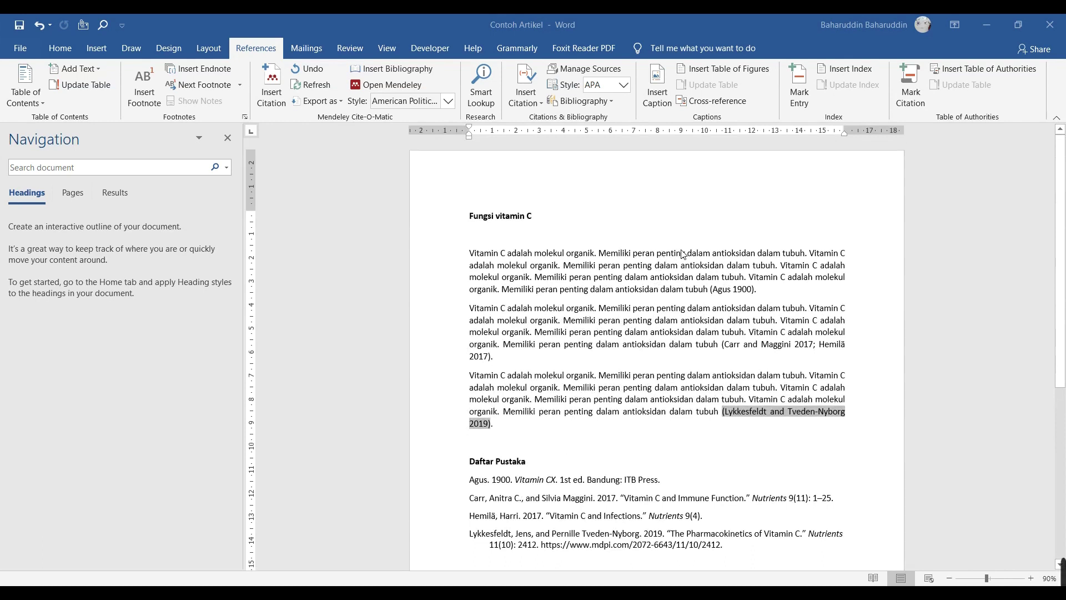